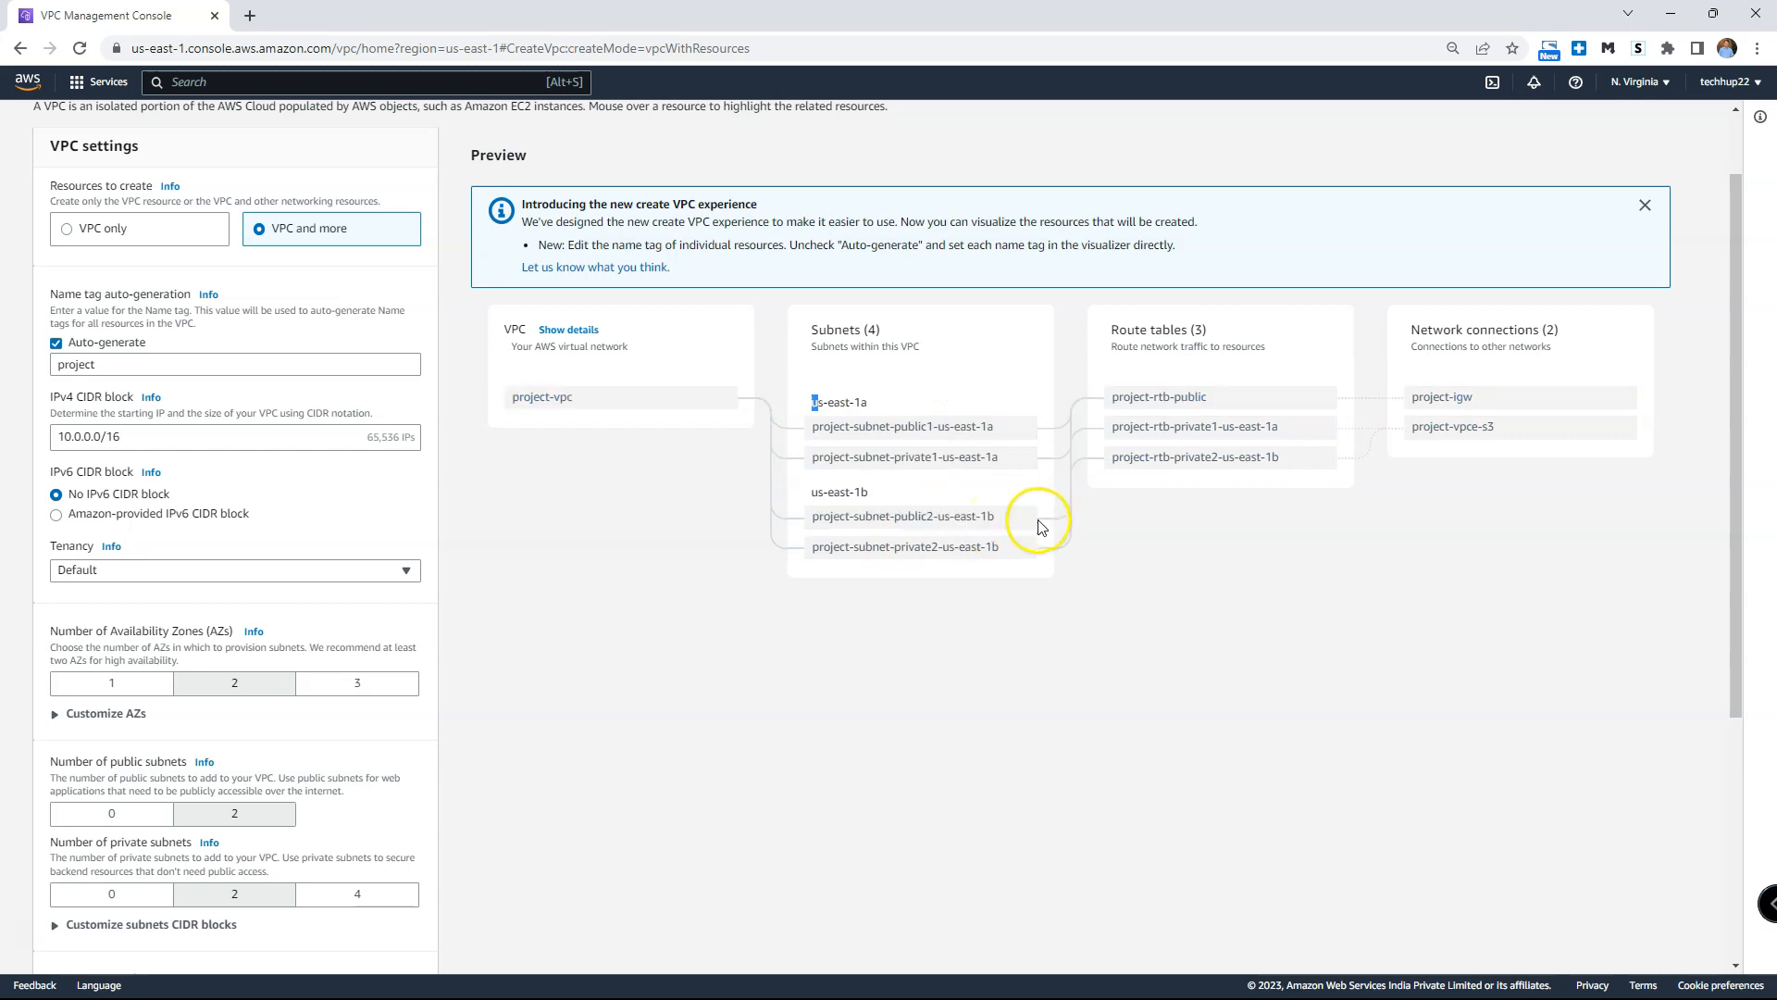
- Try the VPC layout with 3 Availability Zones and 6 private subnets and inspect the subnets in the preview
left_click(1063, 529)
scroll(555, 568, "down", 1)
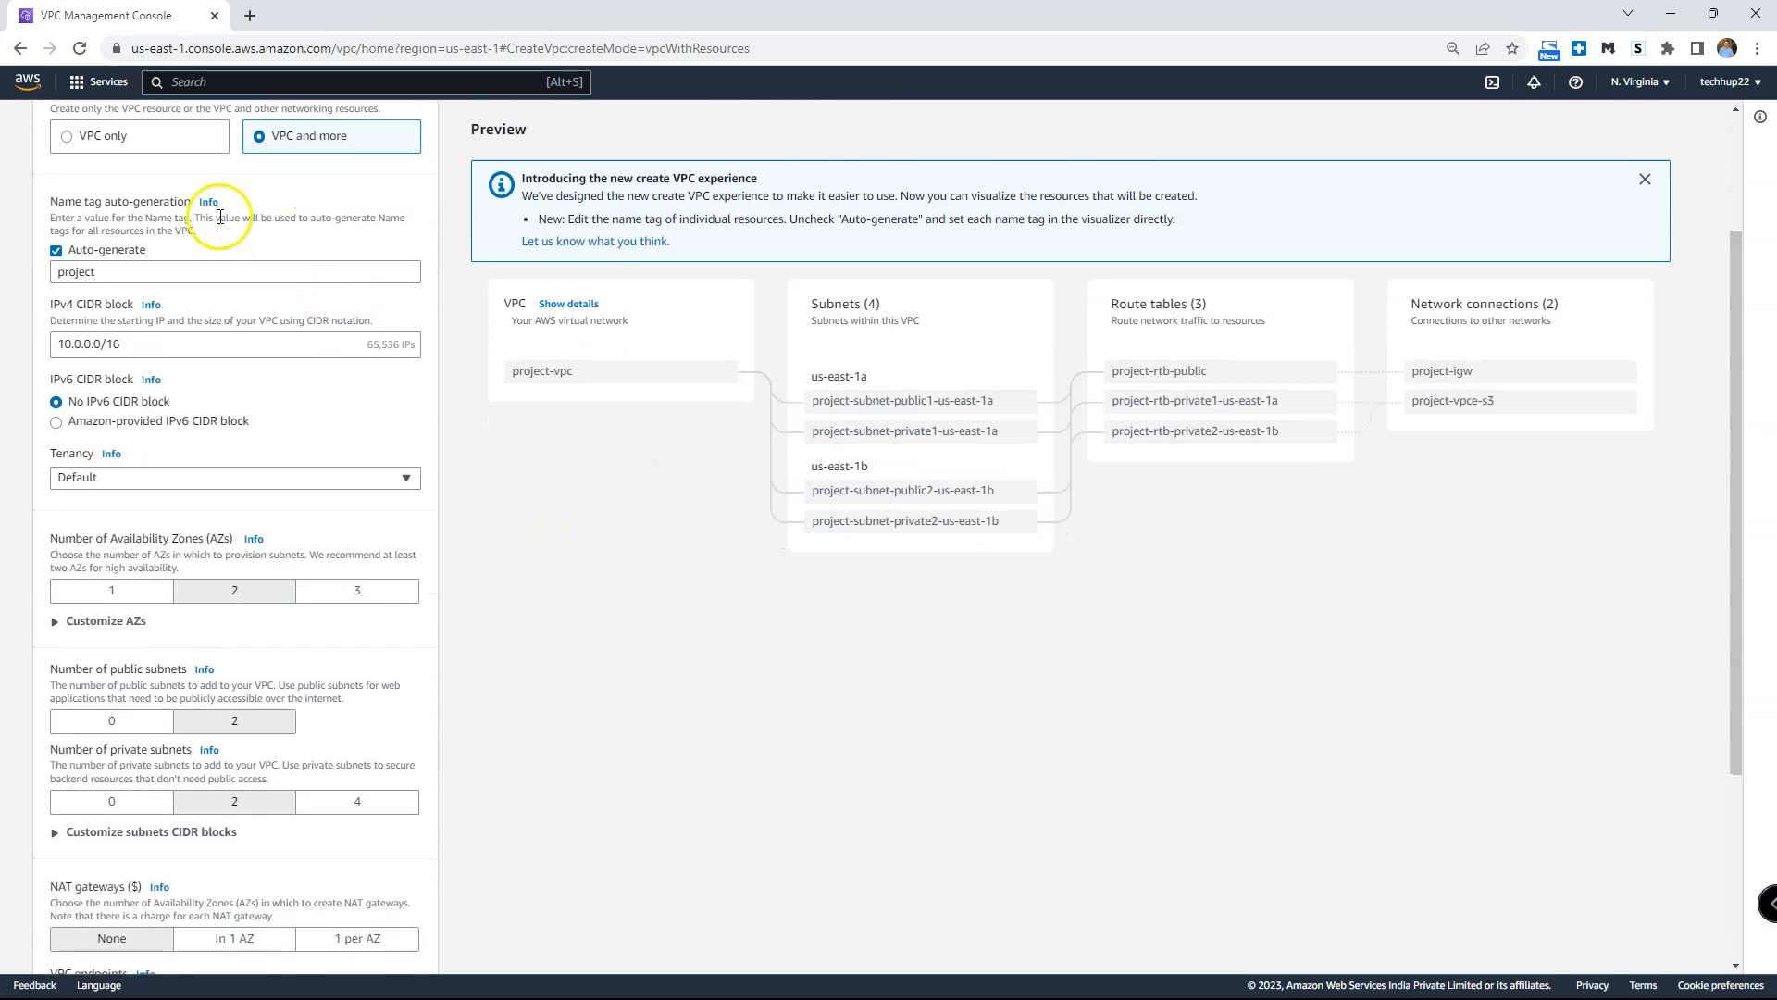
scroll(286, 484, "down", 2)
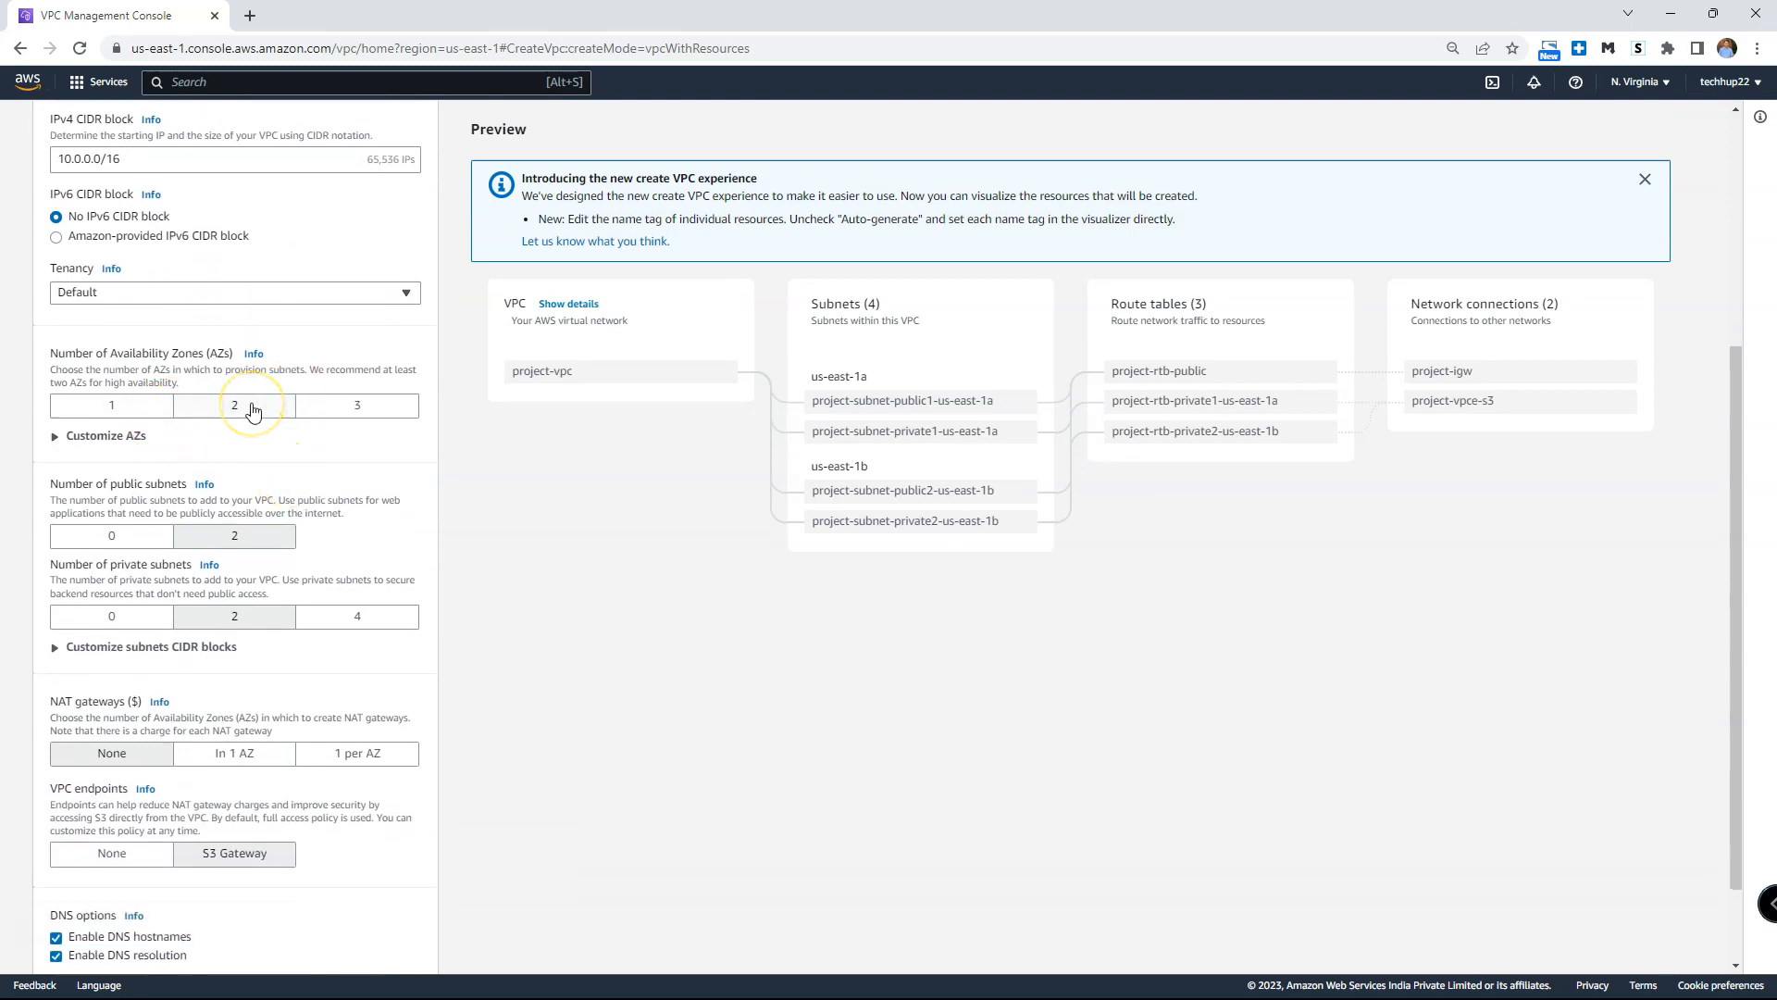
left_click(367, 413)
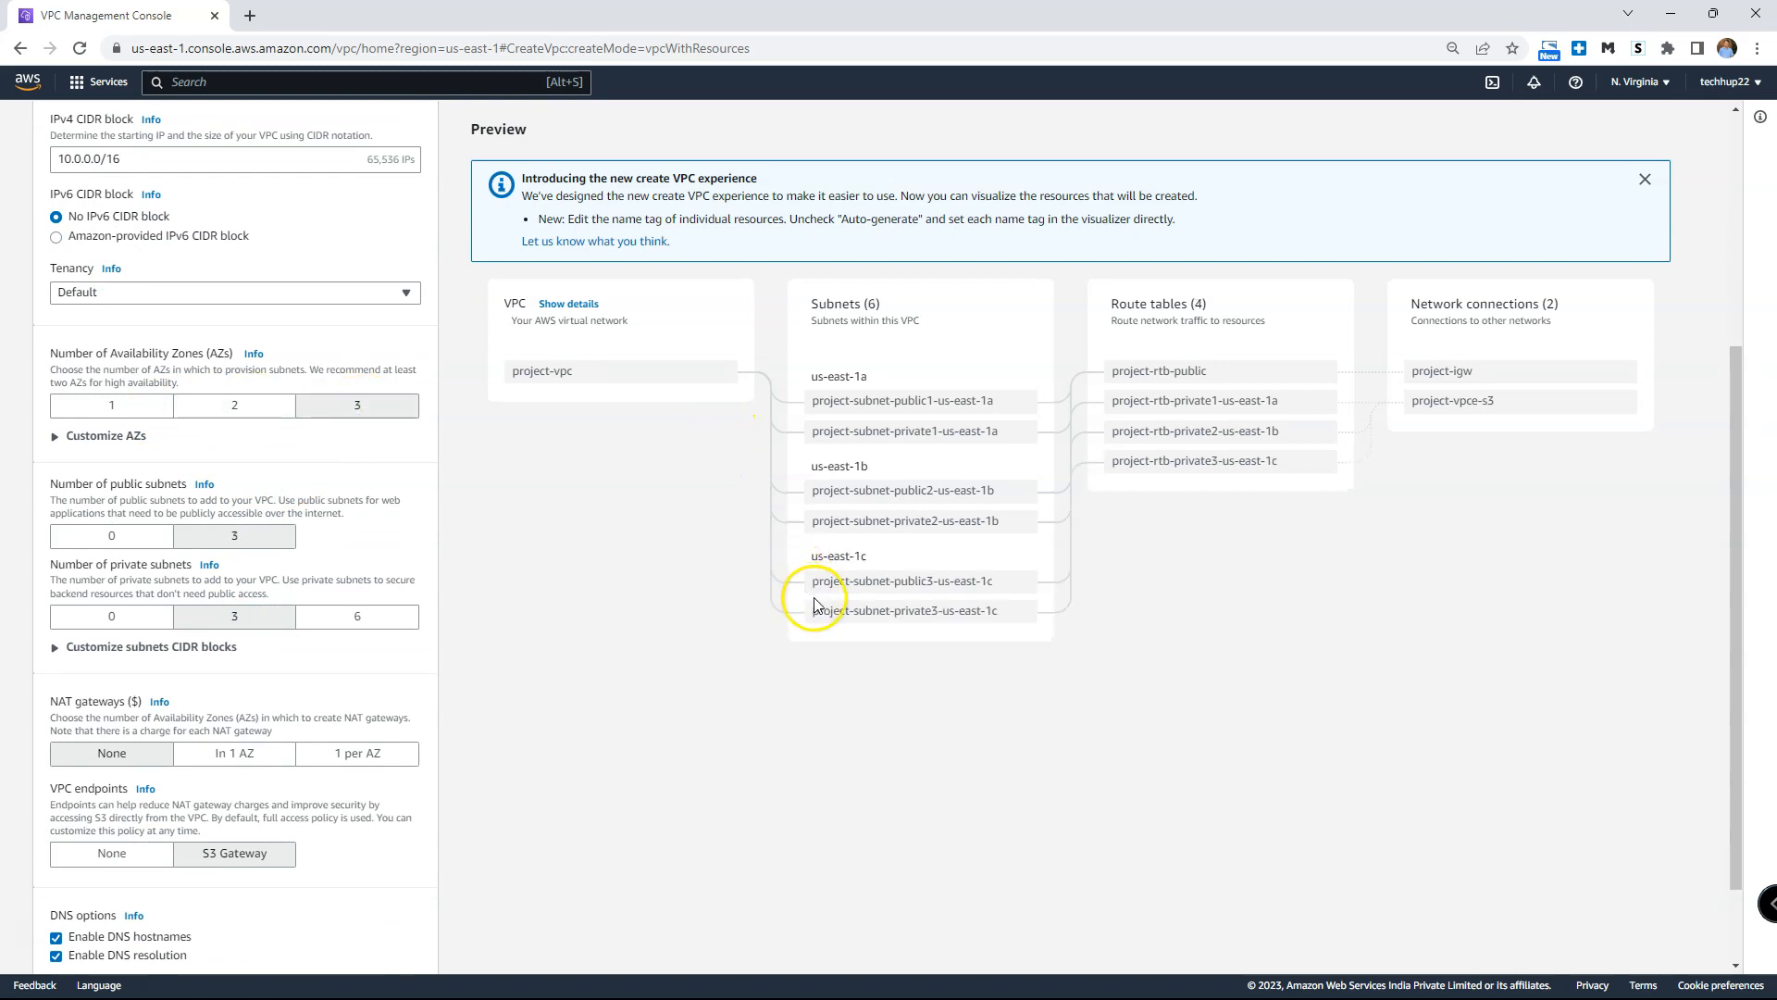
left_click_drag(833, 556, 847, 576)
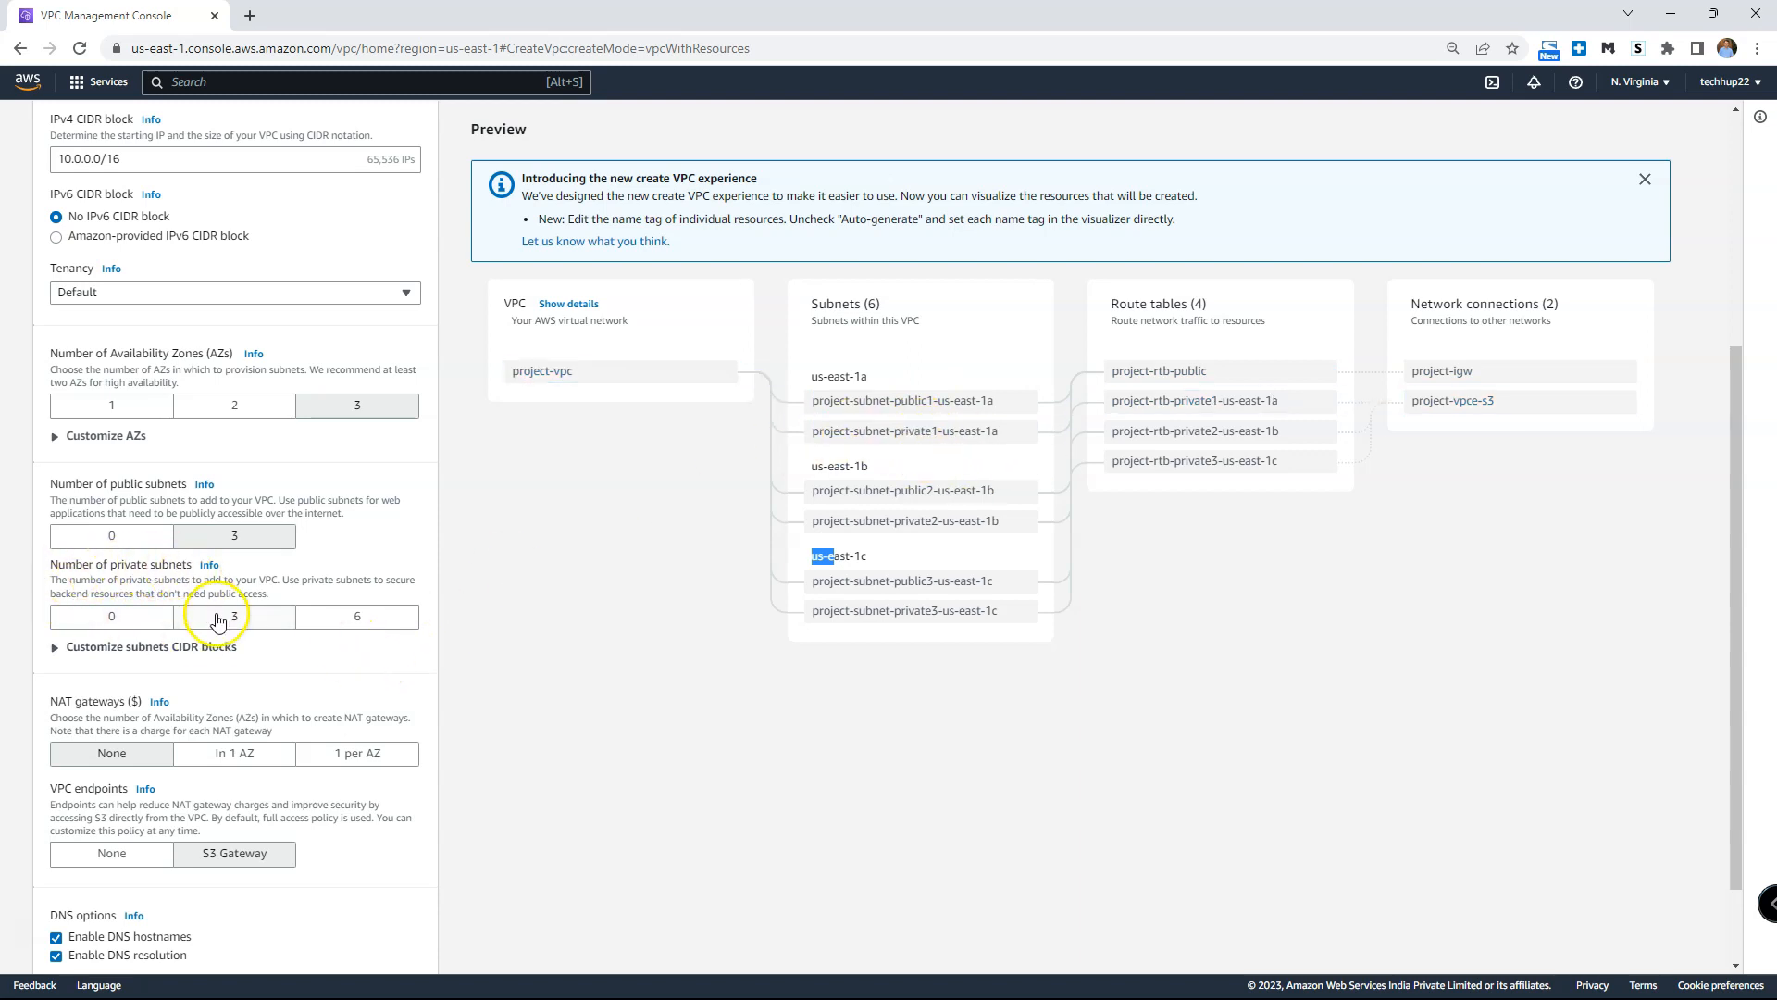
left_click(359, 617)
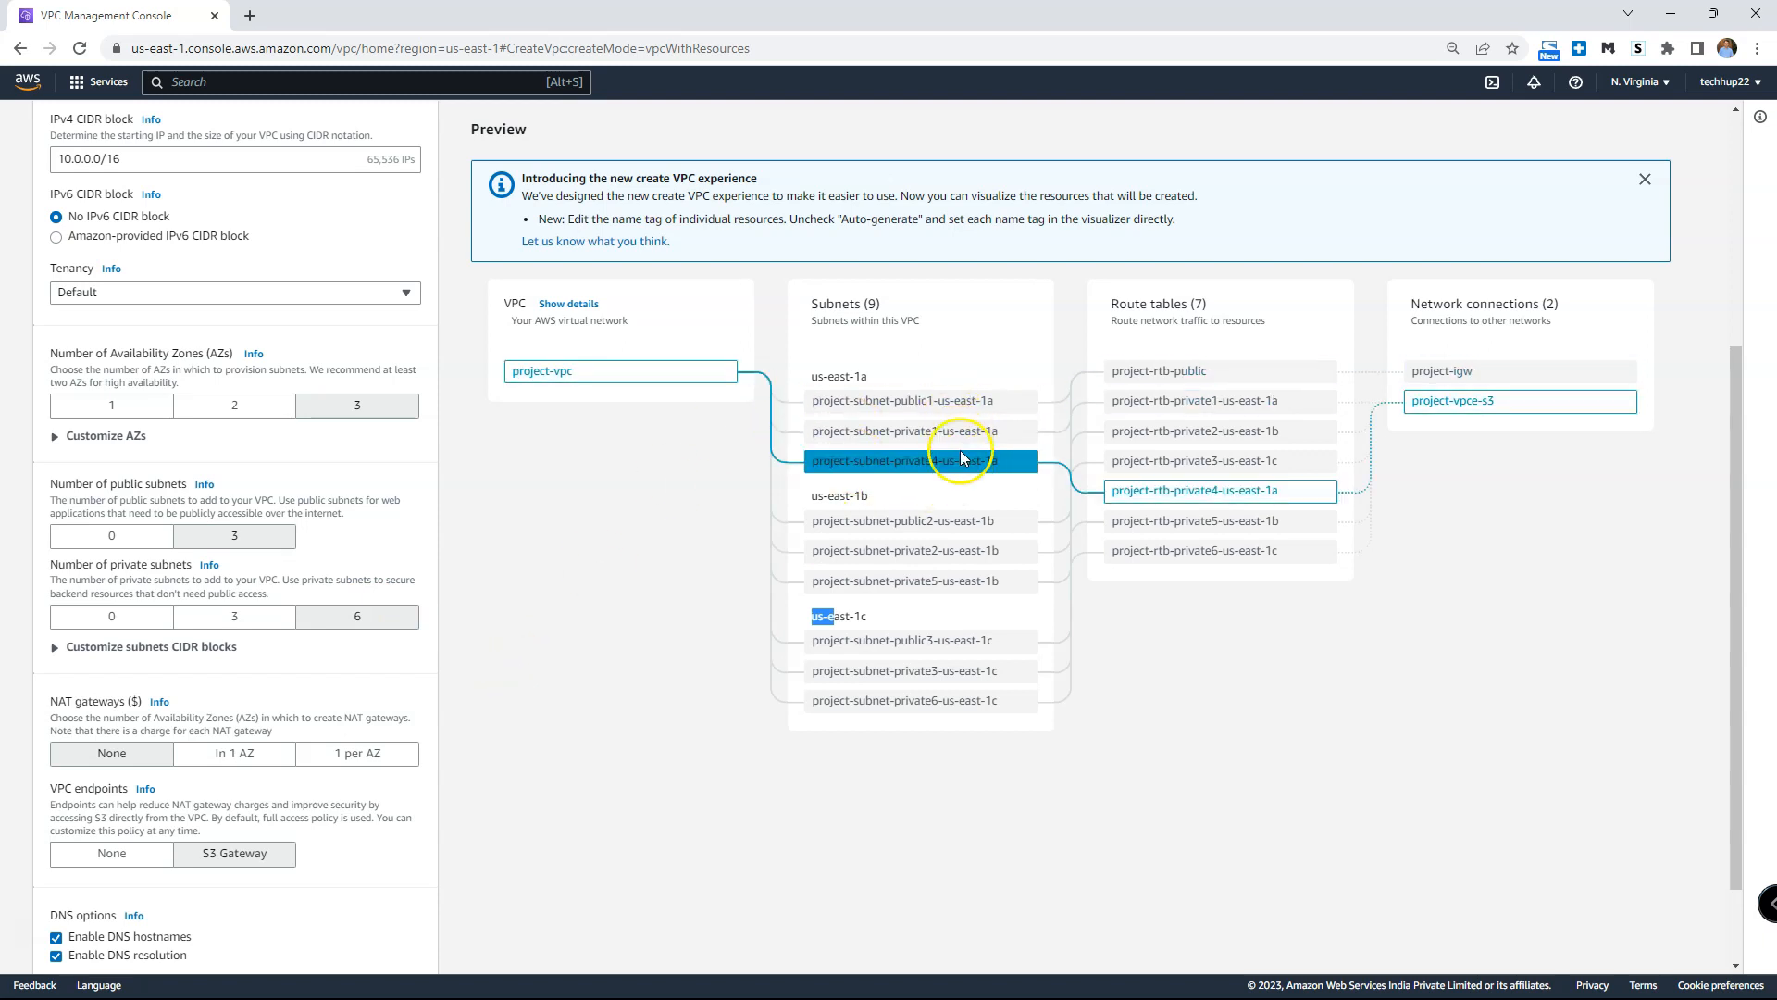
left_click_drag(812, 376, 834, 376)
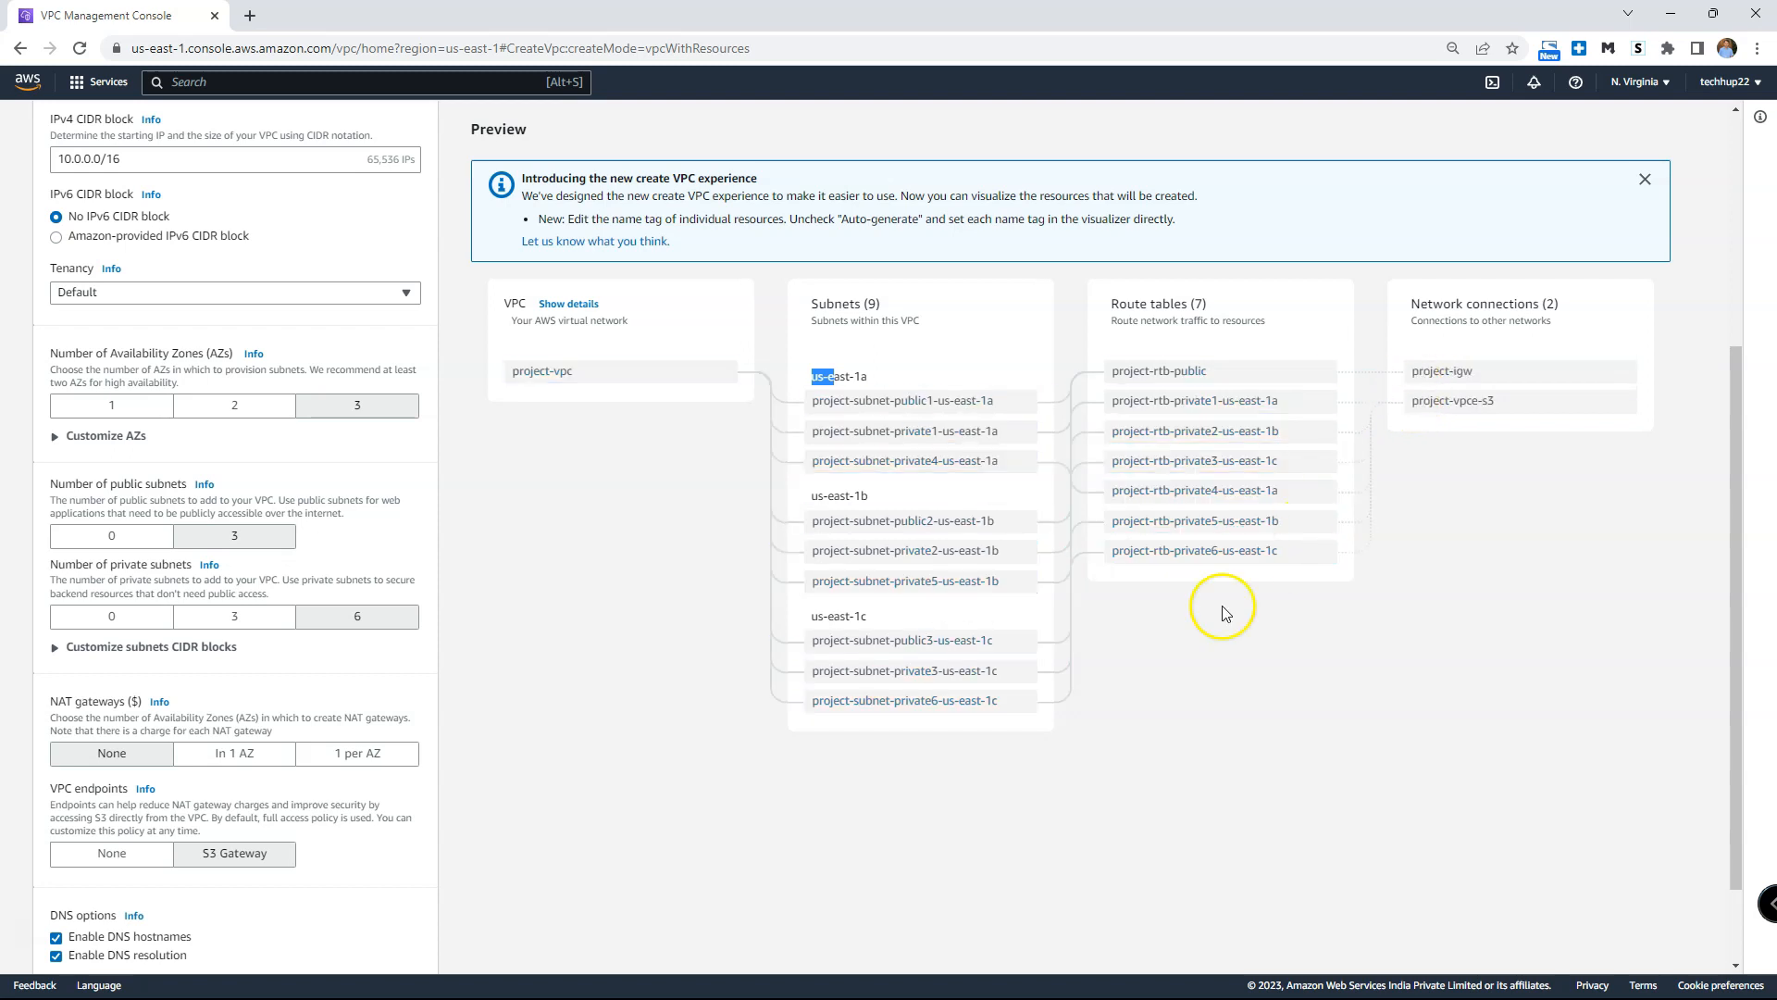
- Try the NAT gateway options In 1 AZ and 1 per AZ, ending with In 1 AZ
scroll(287, 685, "down", 1)
scroll(287, 685, "down", 1)
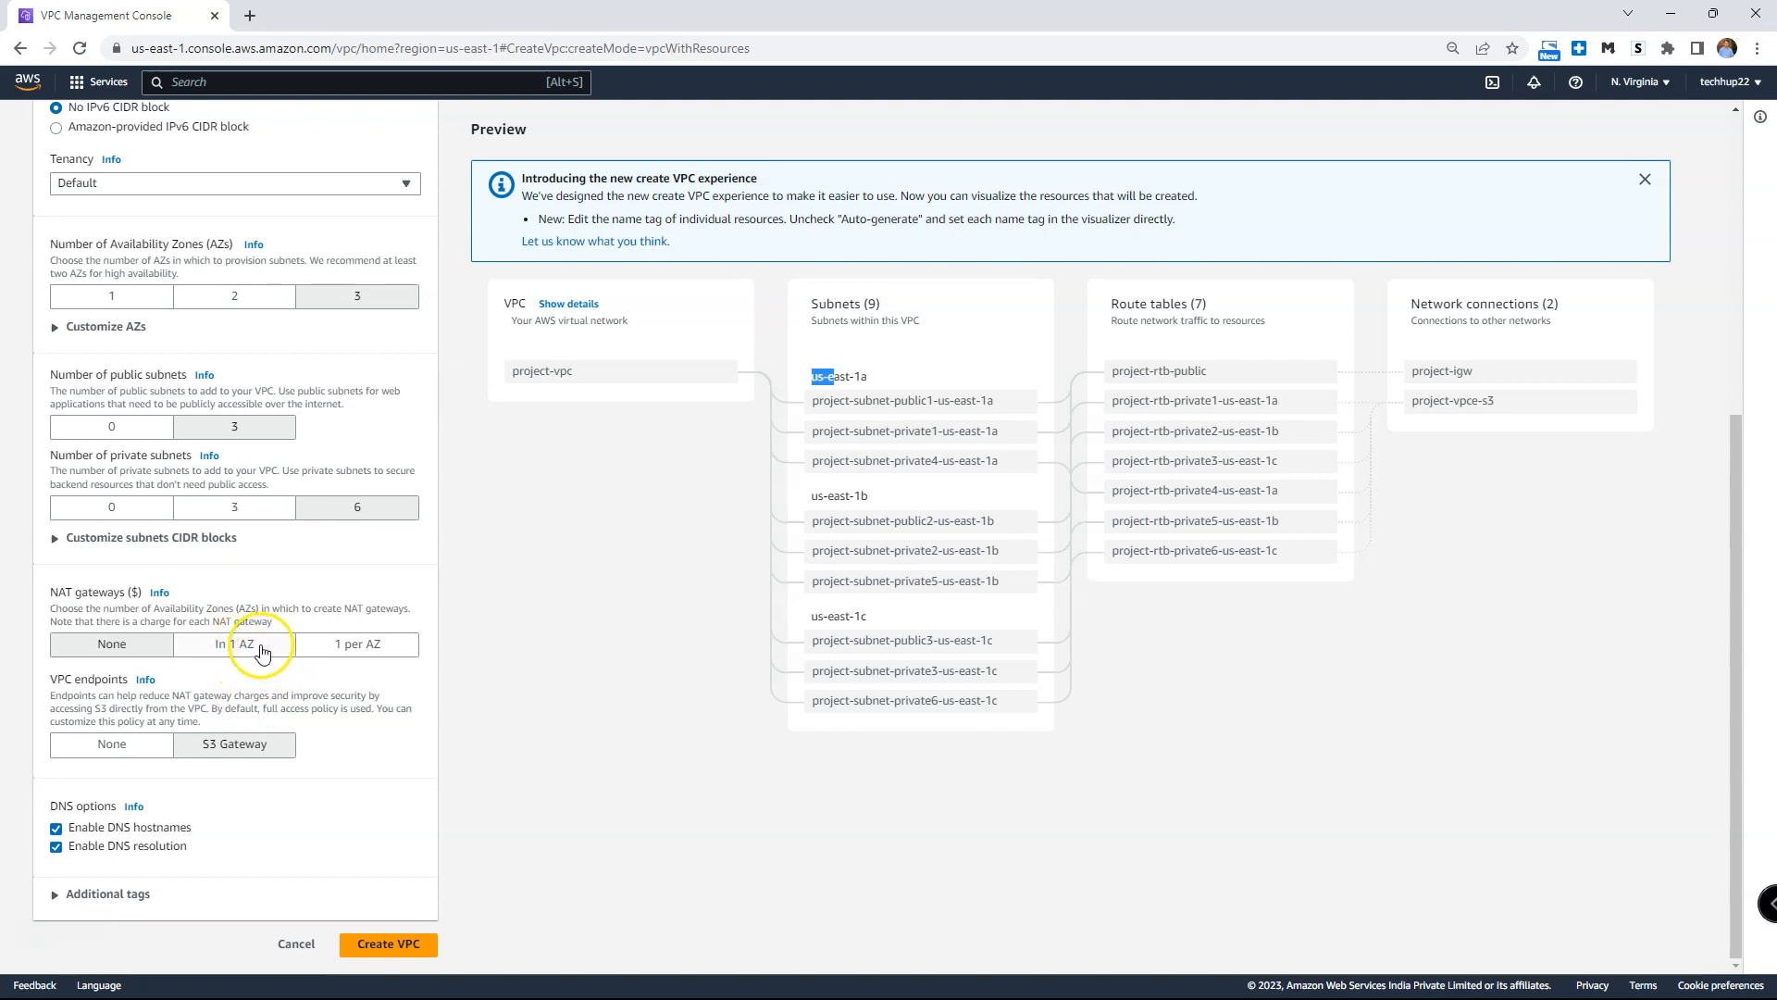
left_click(261, 647)
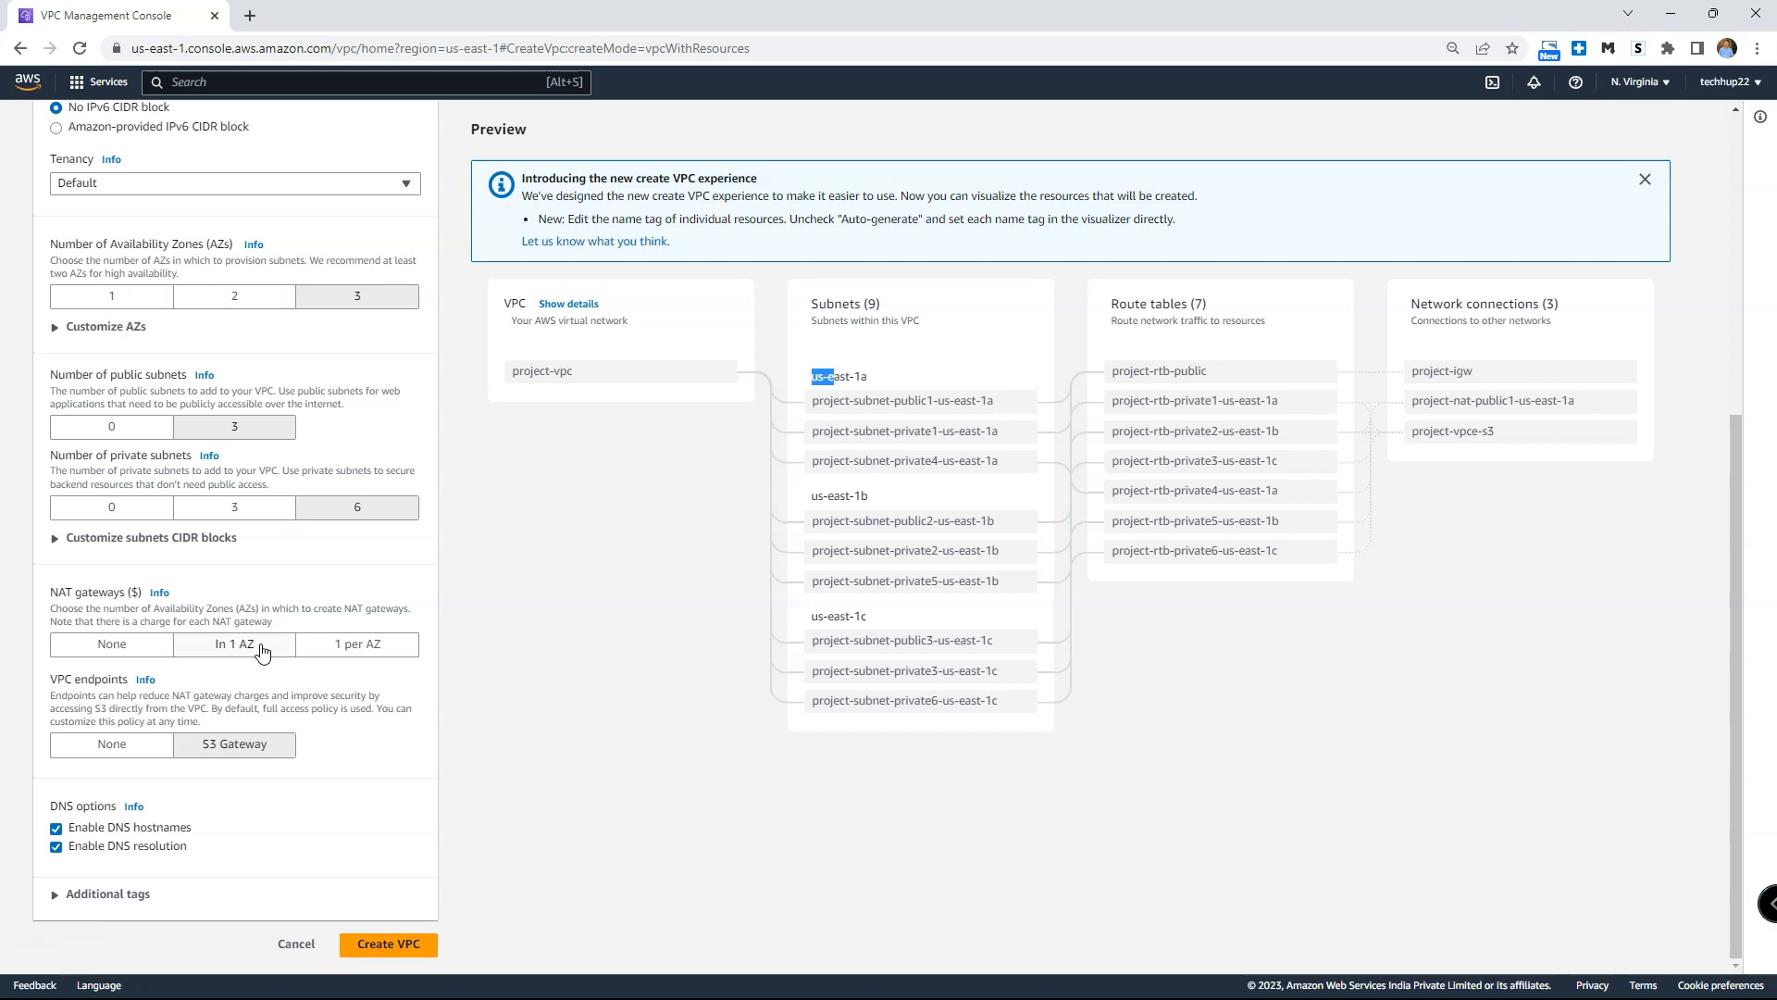
left_click(366, 650)
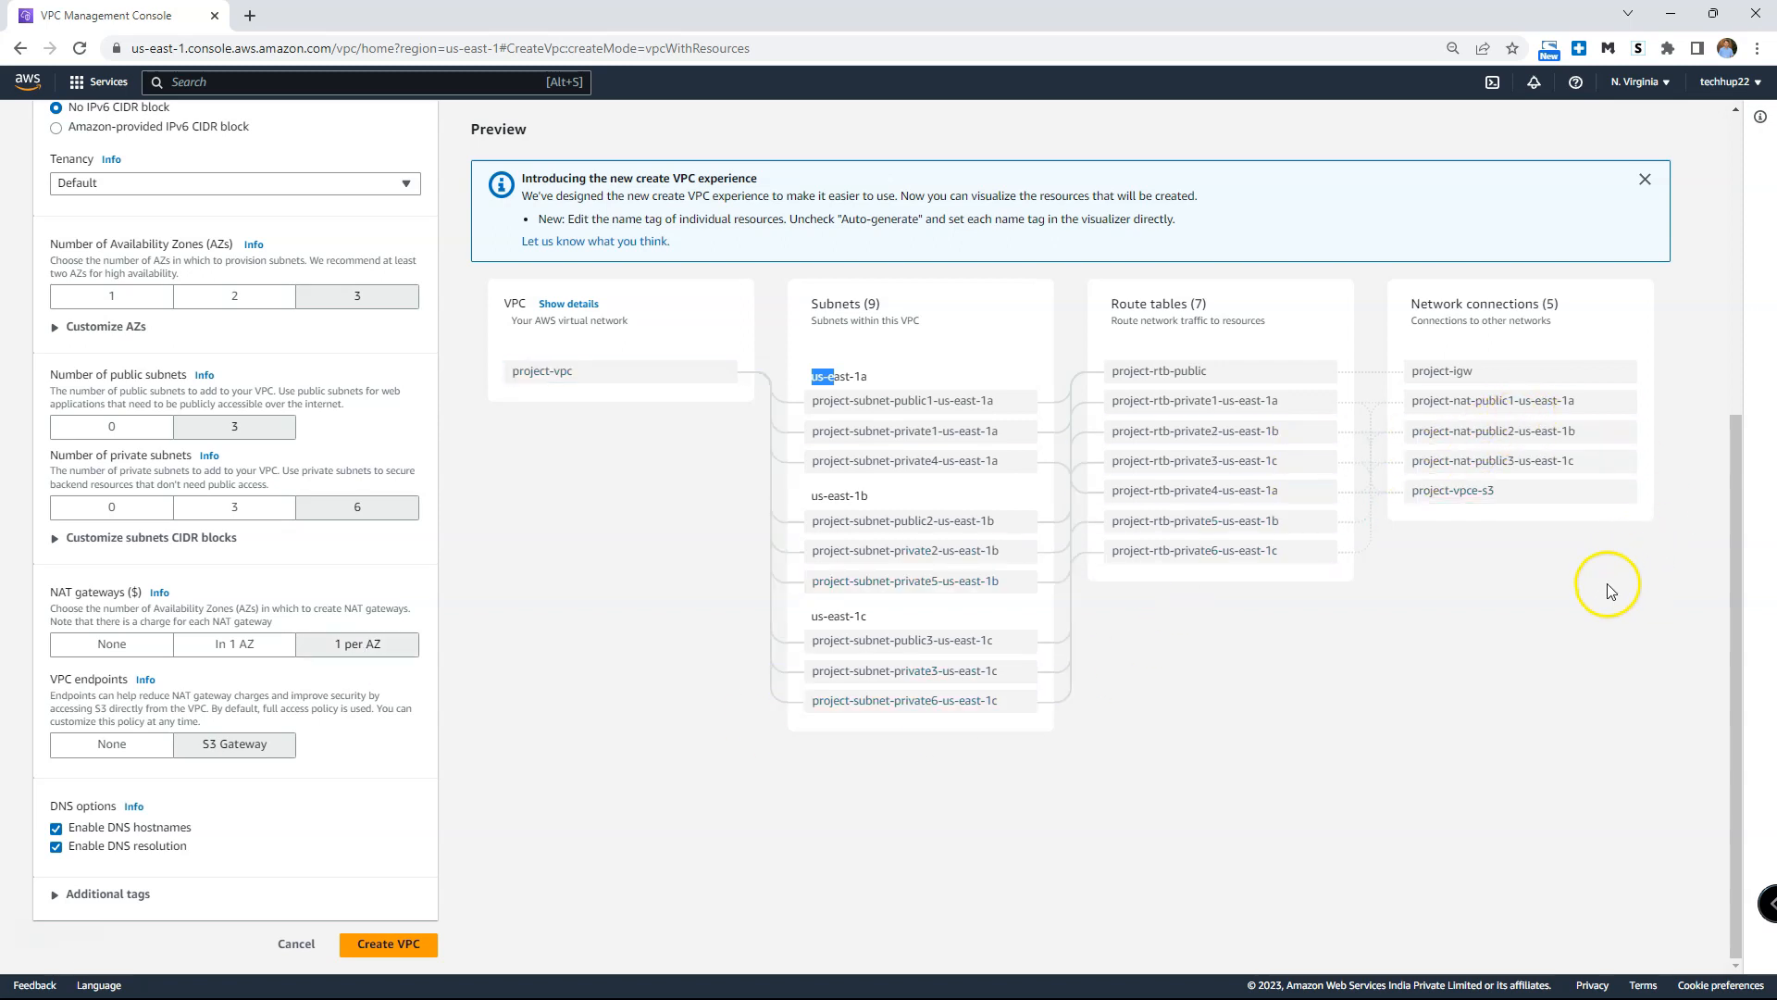
left_click(1522, 416)
left_click(244, 643)
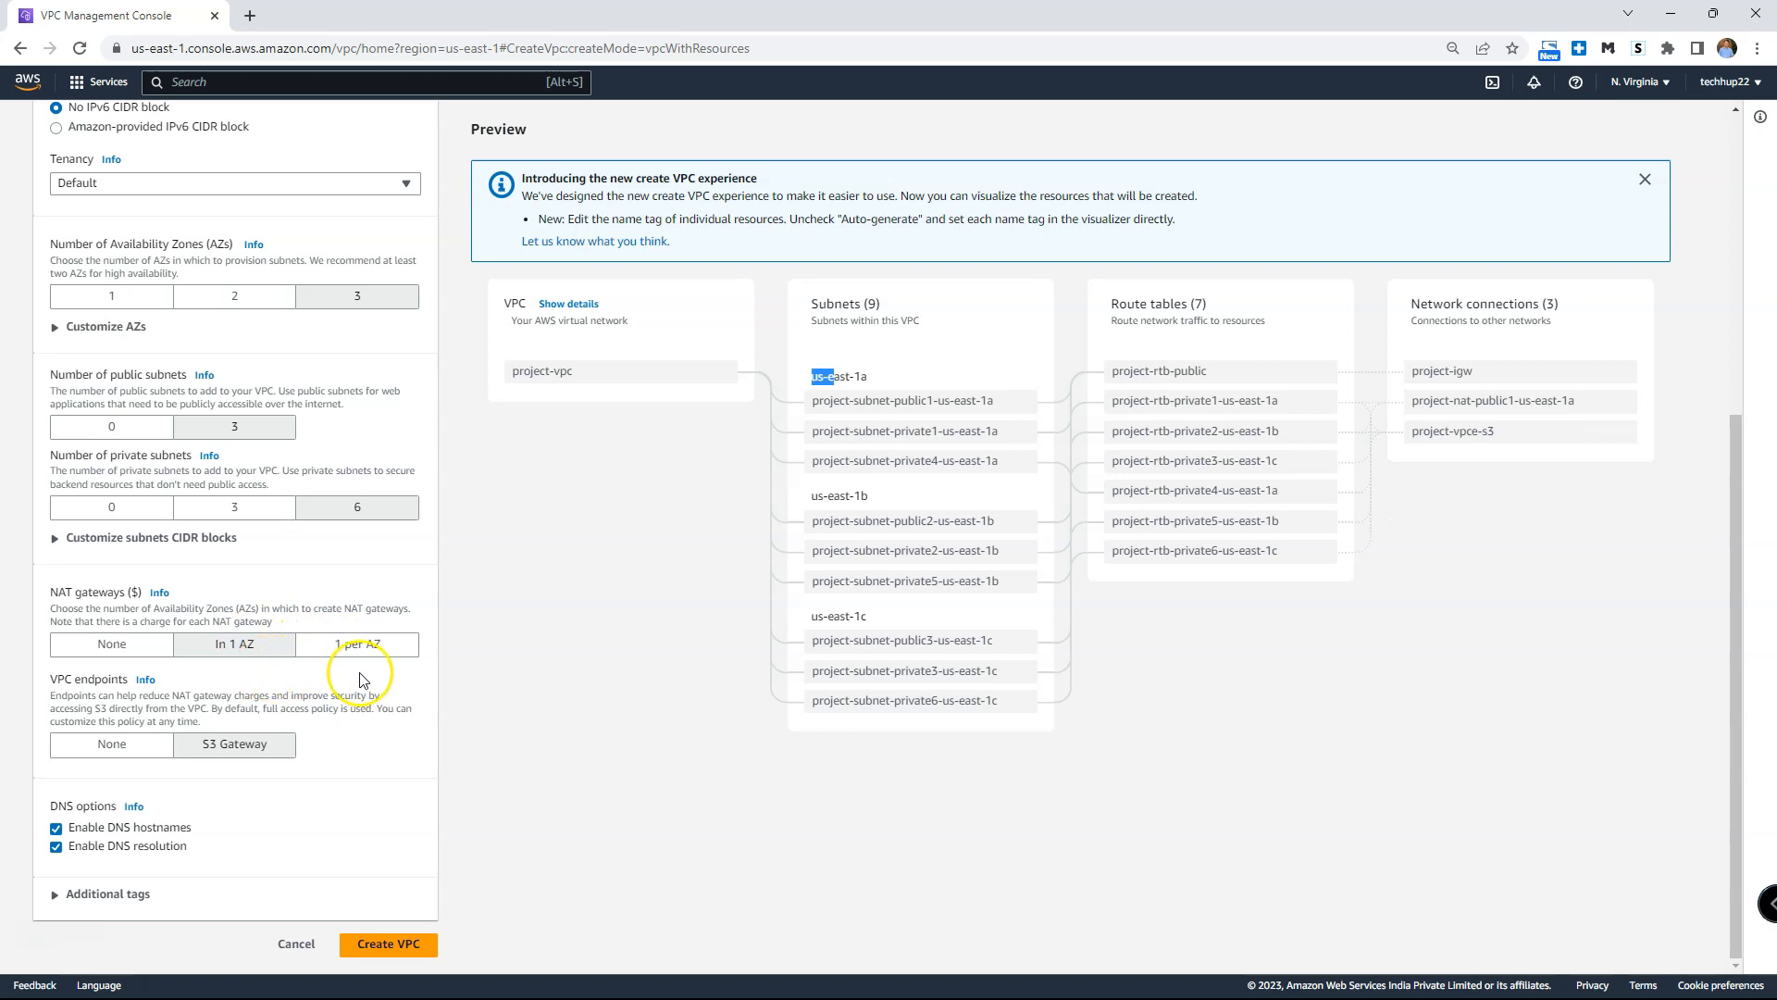
- Set both the VPC endpoints and the NAT gateways to None
left_click(250, 751)
left_click(248, 759)
left_click(259, 751)
left_click(129, 746)
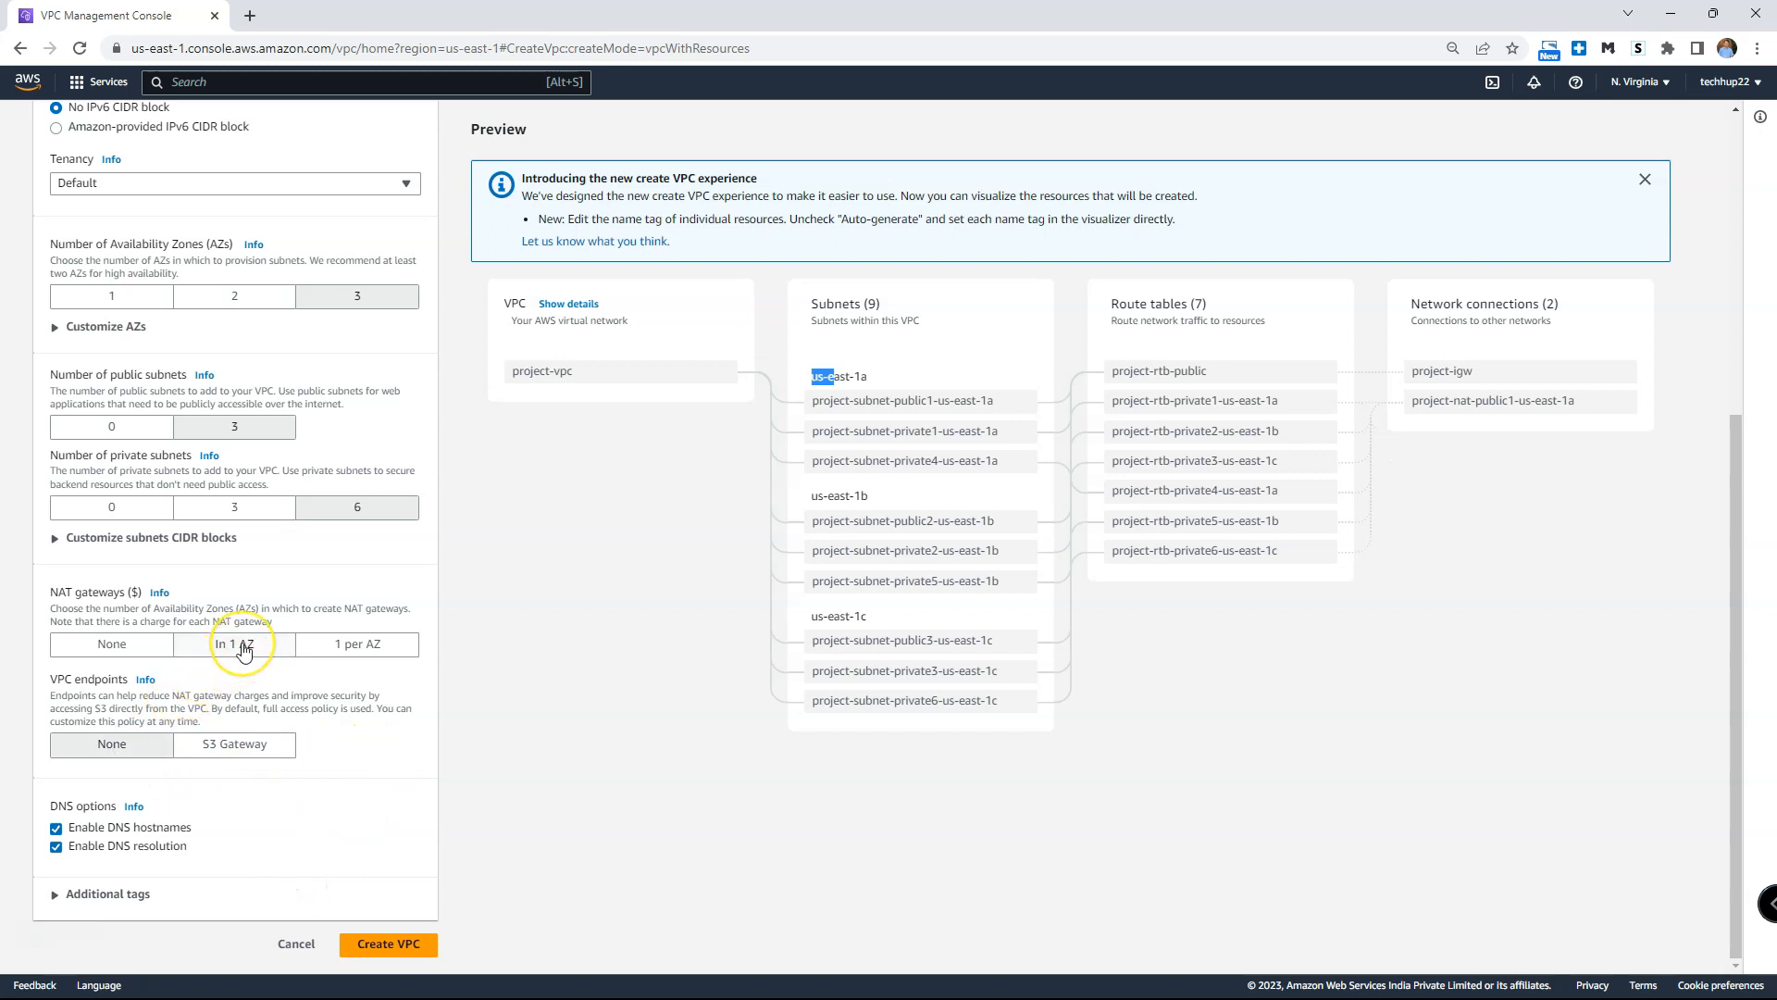
left_click(139, 647)
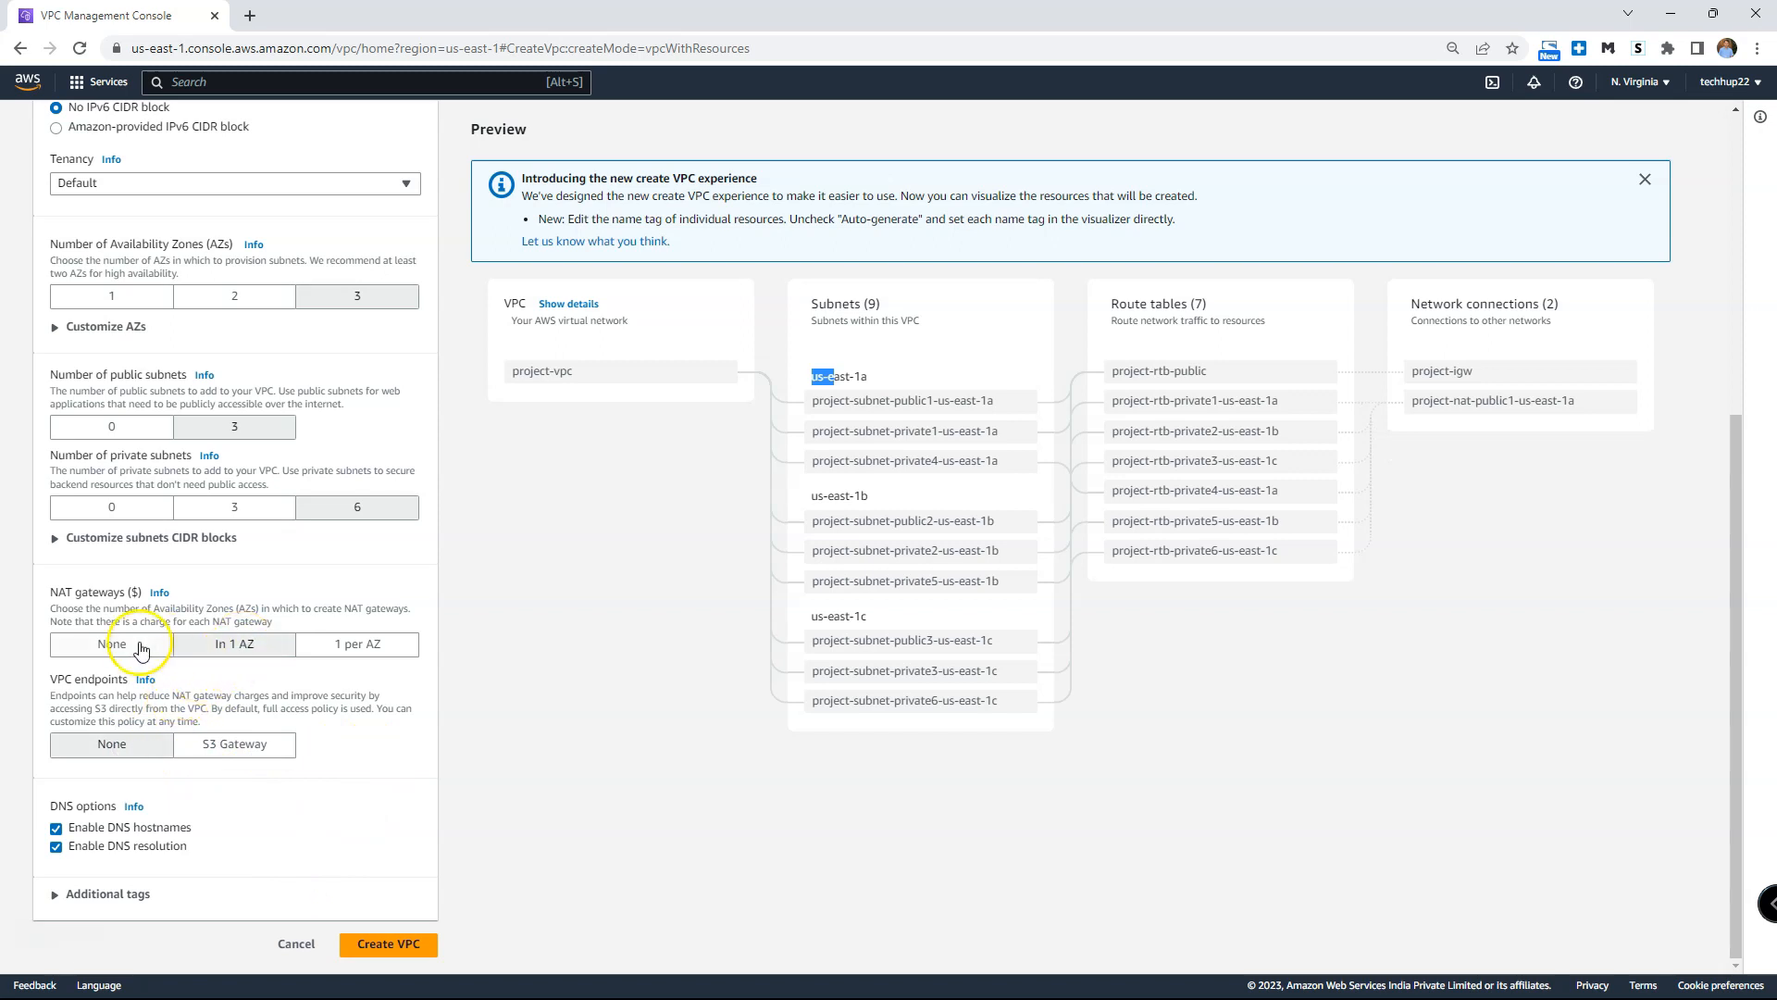
- Reduce the layout to 2 Availability Zones with 2 public and 2 private subnets
left_click(242, 507)
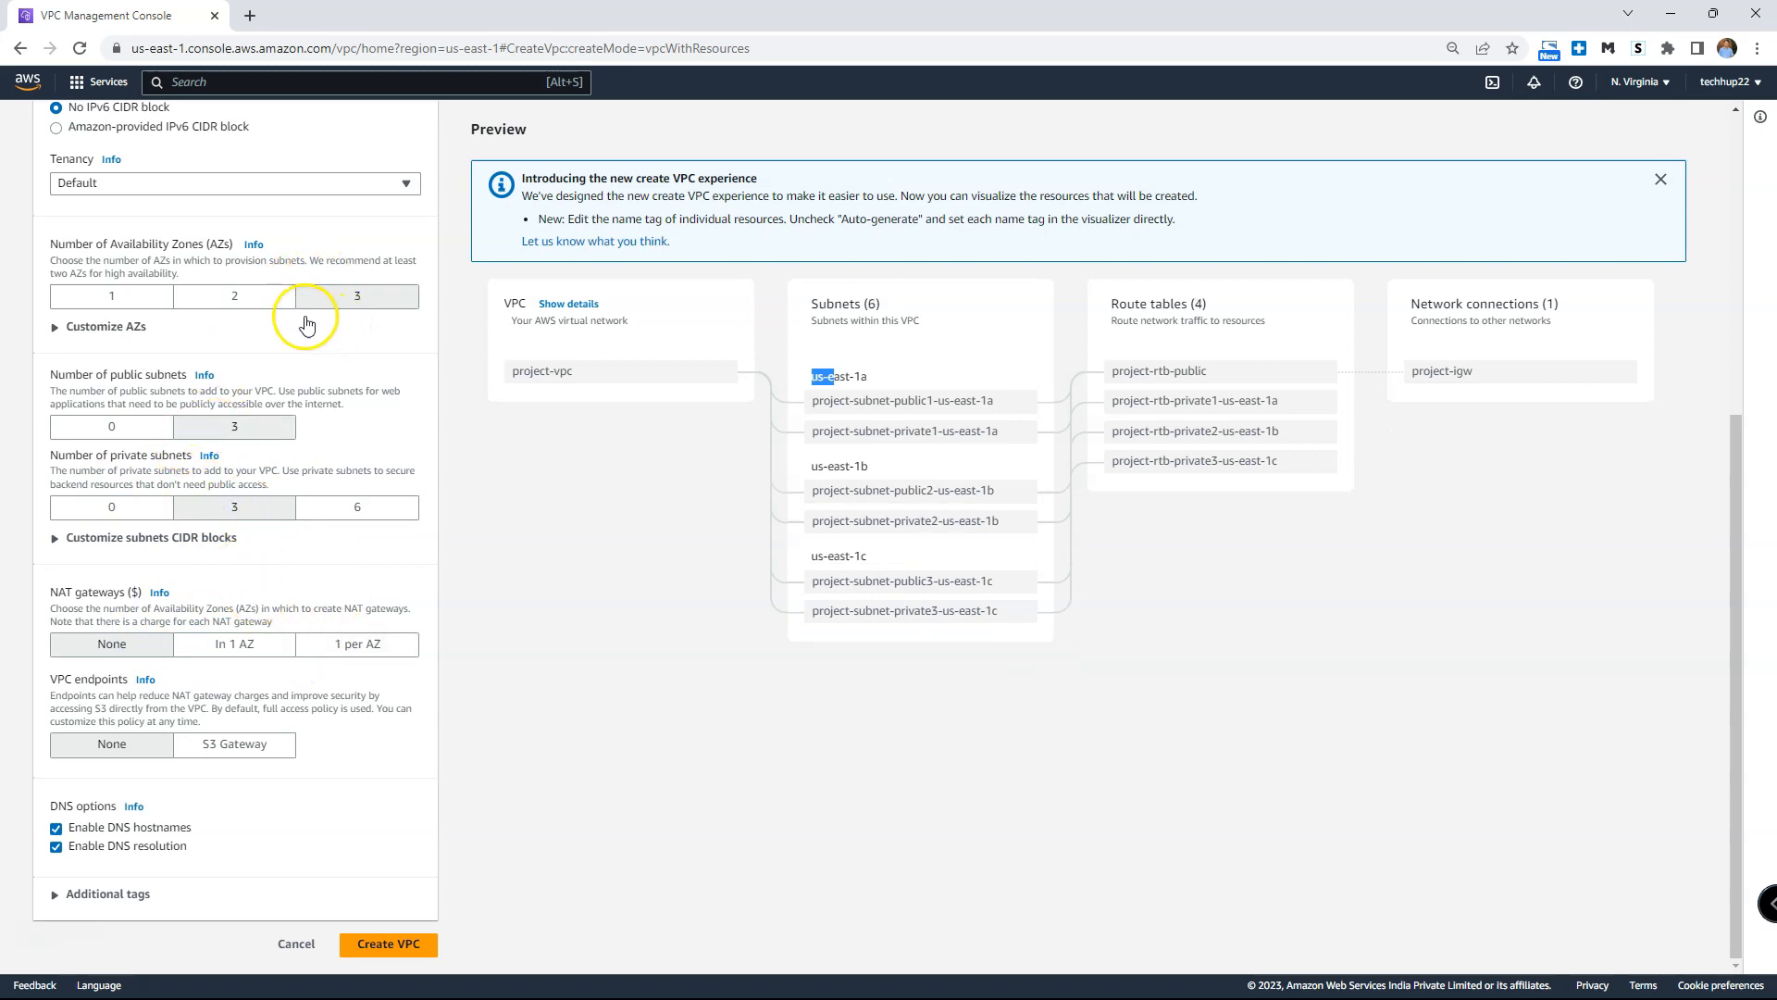
left_click(243, 297)
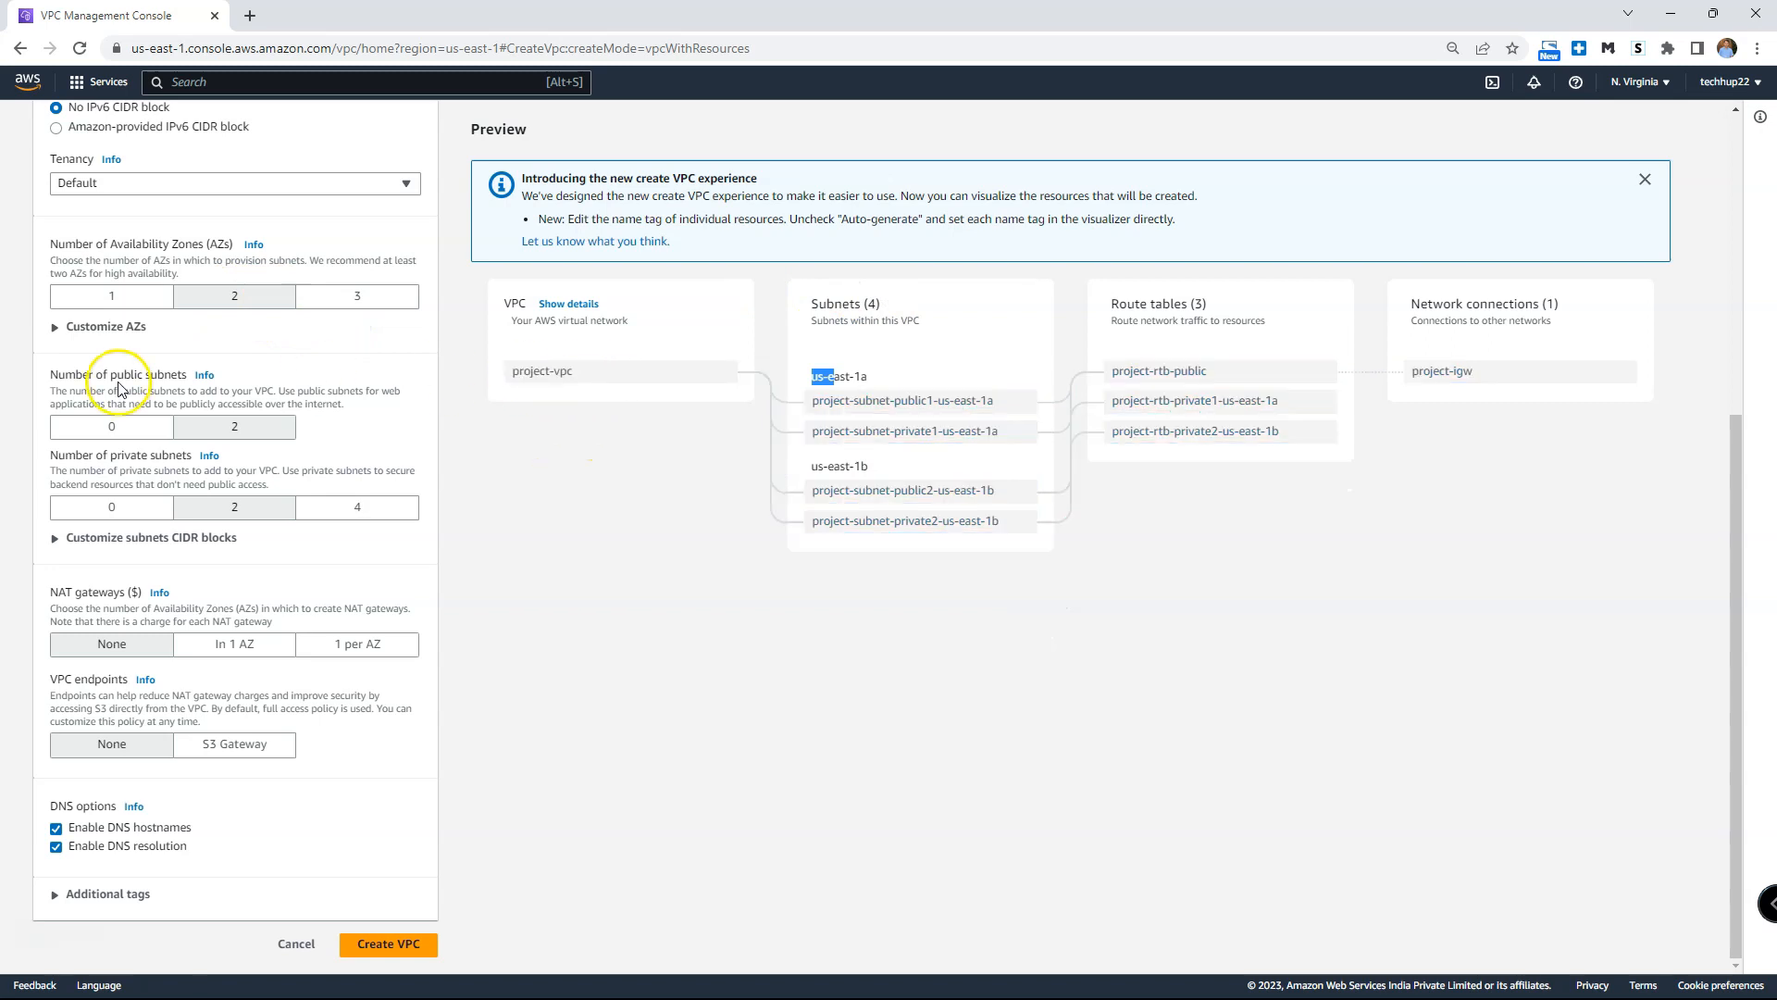
- Set the auto-generated name tag for all VPC resources to techhup
scroll(139, 361, "up", 5)
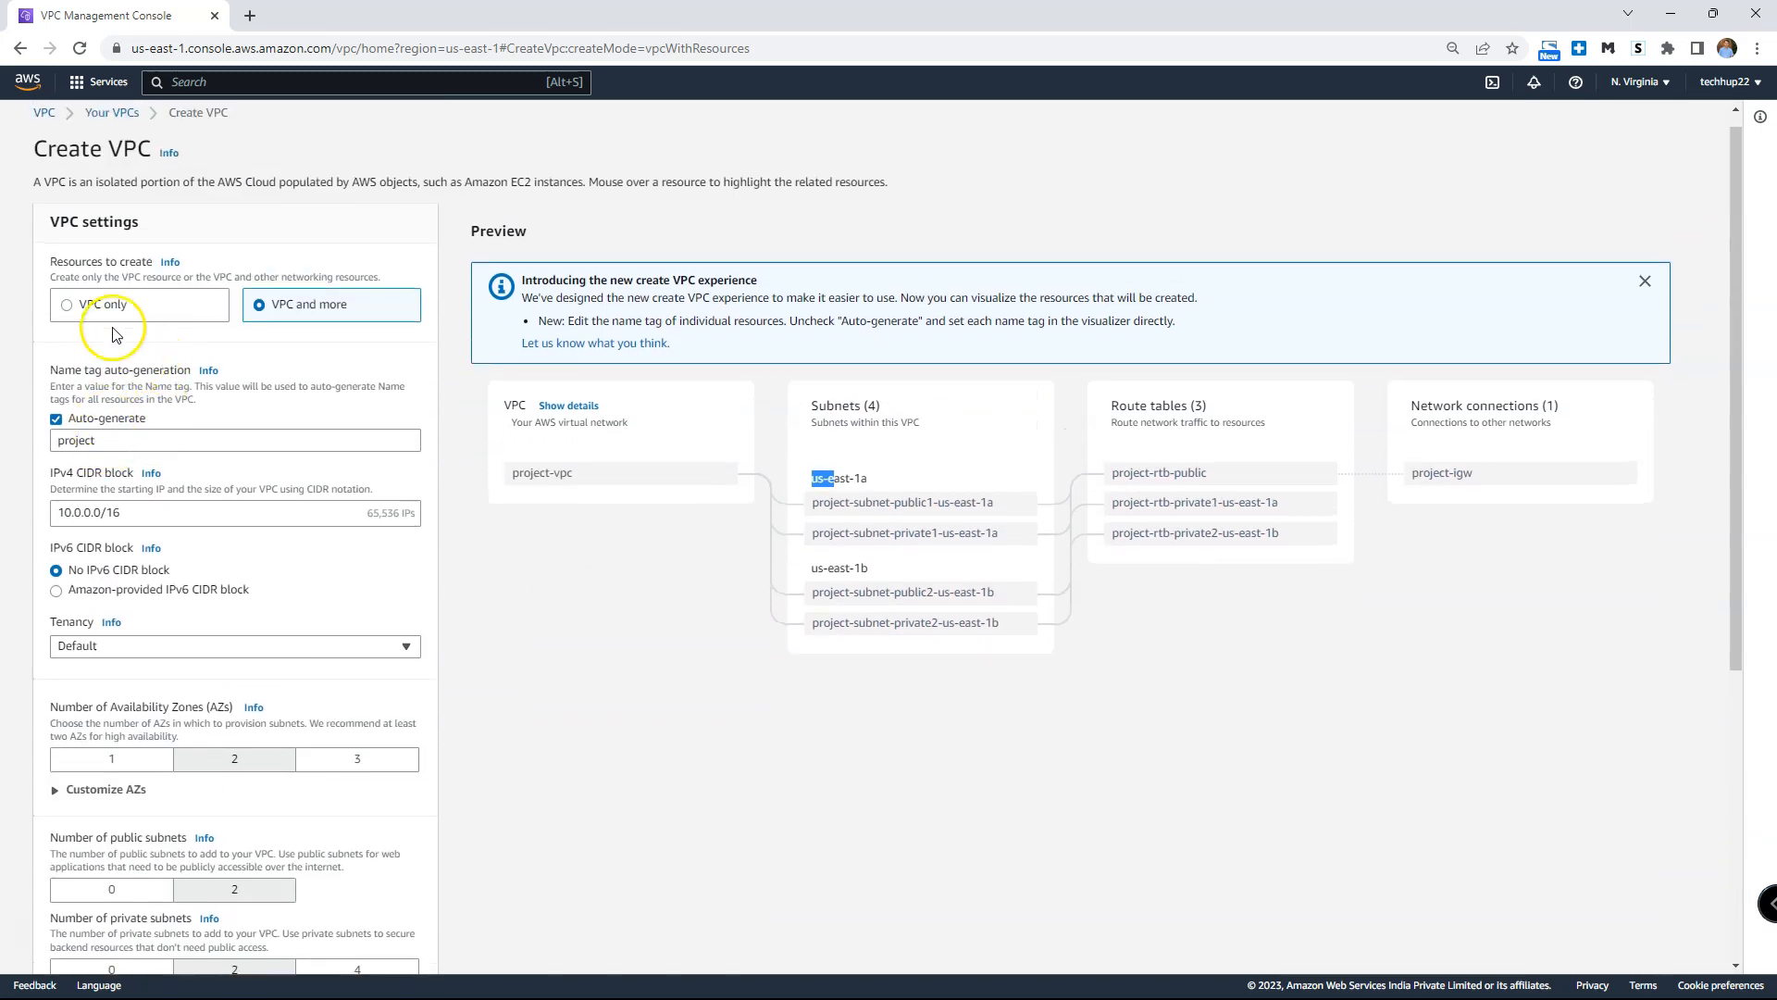
double_click(97, 443)
type("techhup")
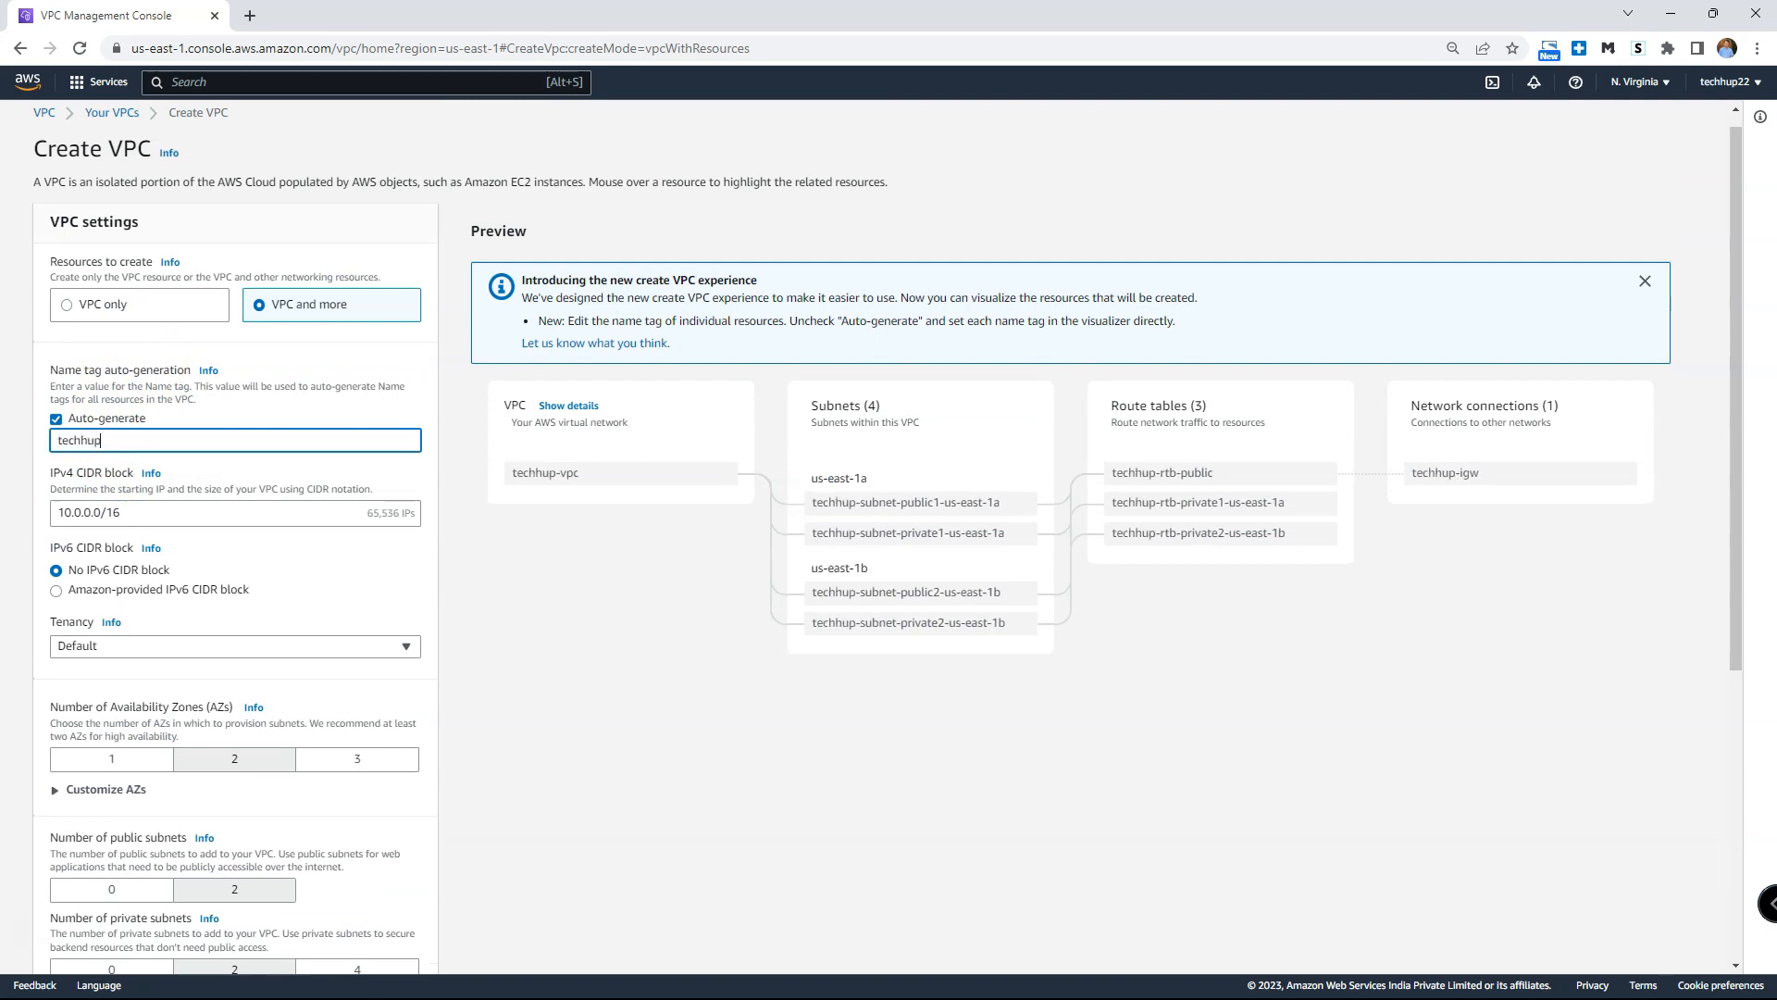
left_click(499, 602)
left_click(626, 535)
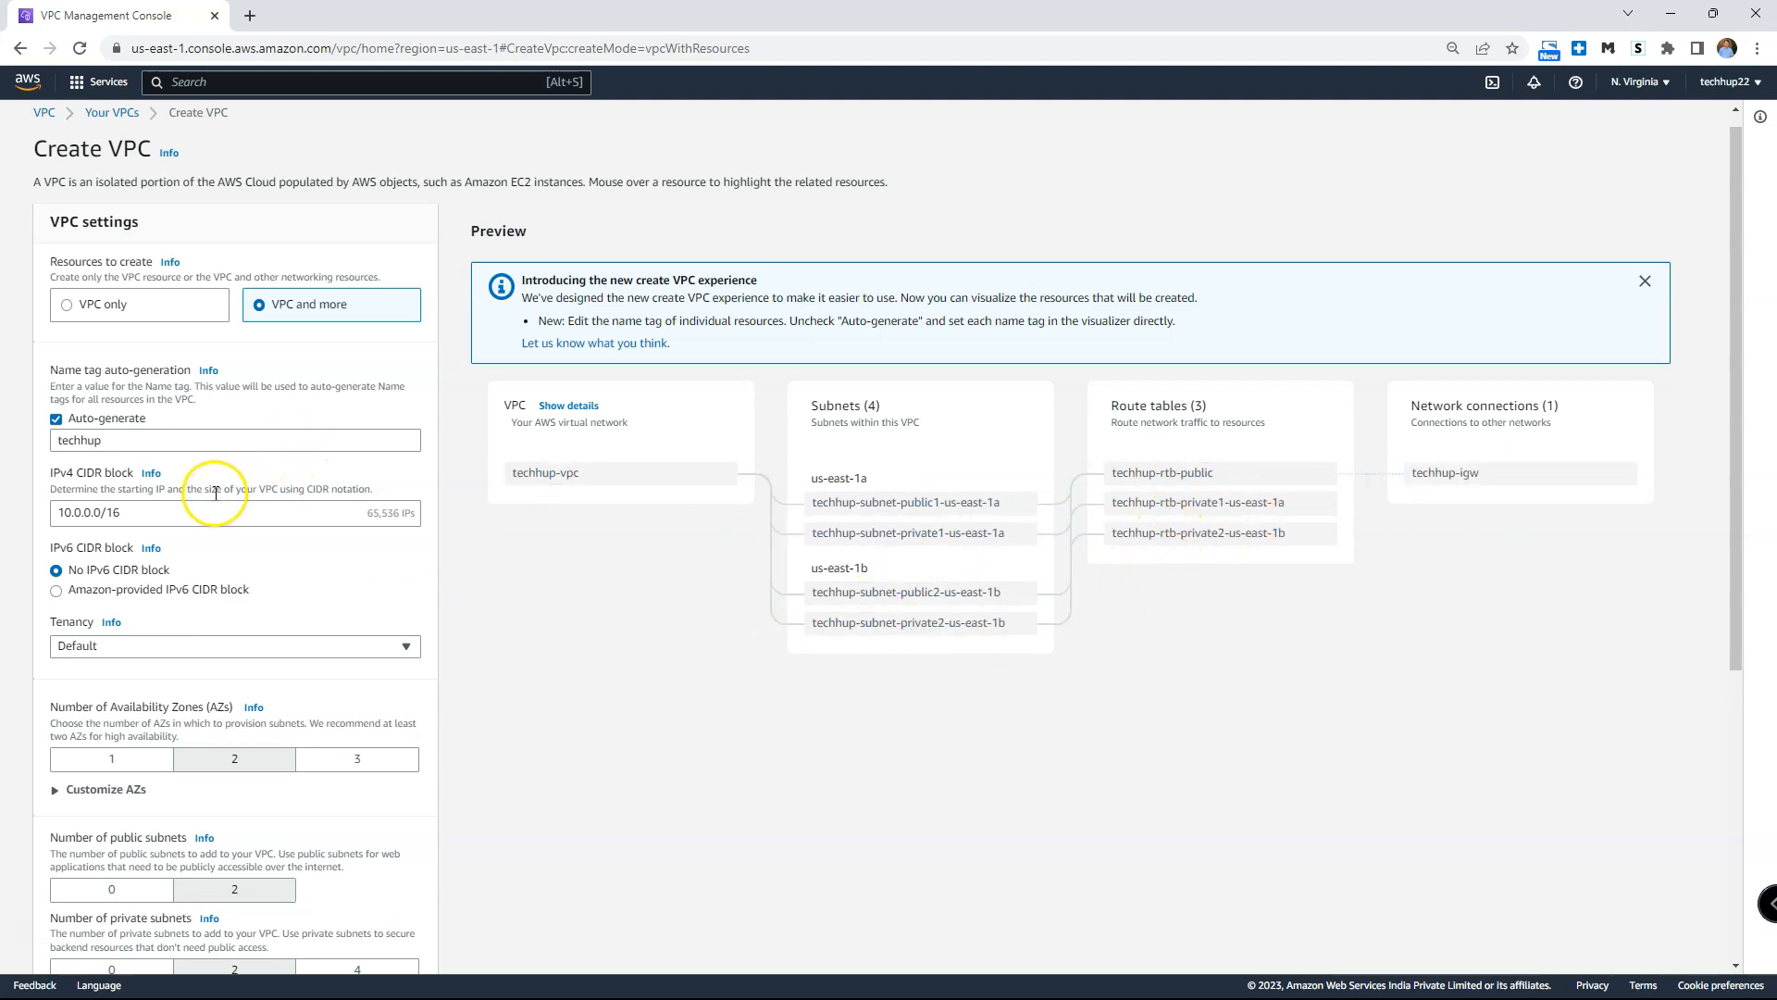
- Create the VPC with its configured resources and open the new VPC's details
scroll(475, 666, "down", 5)
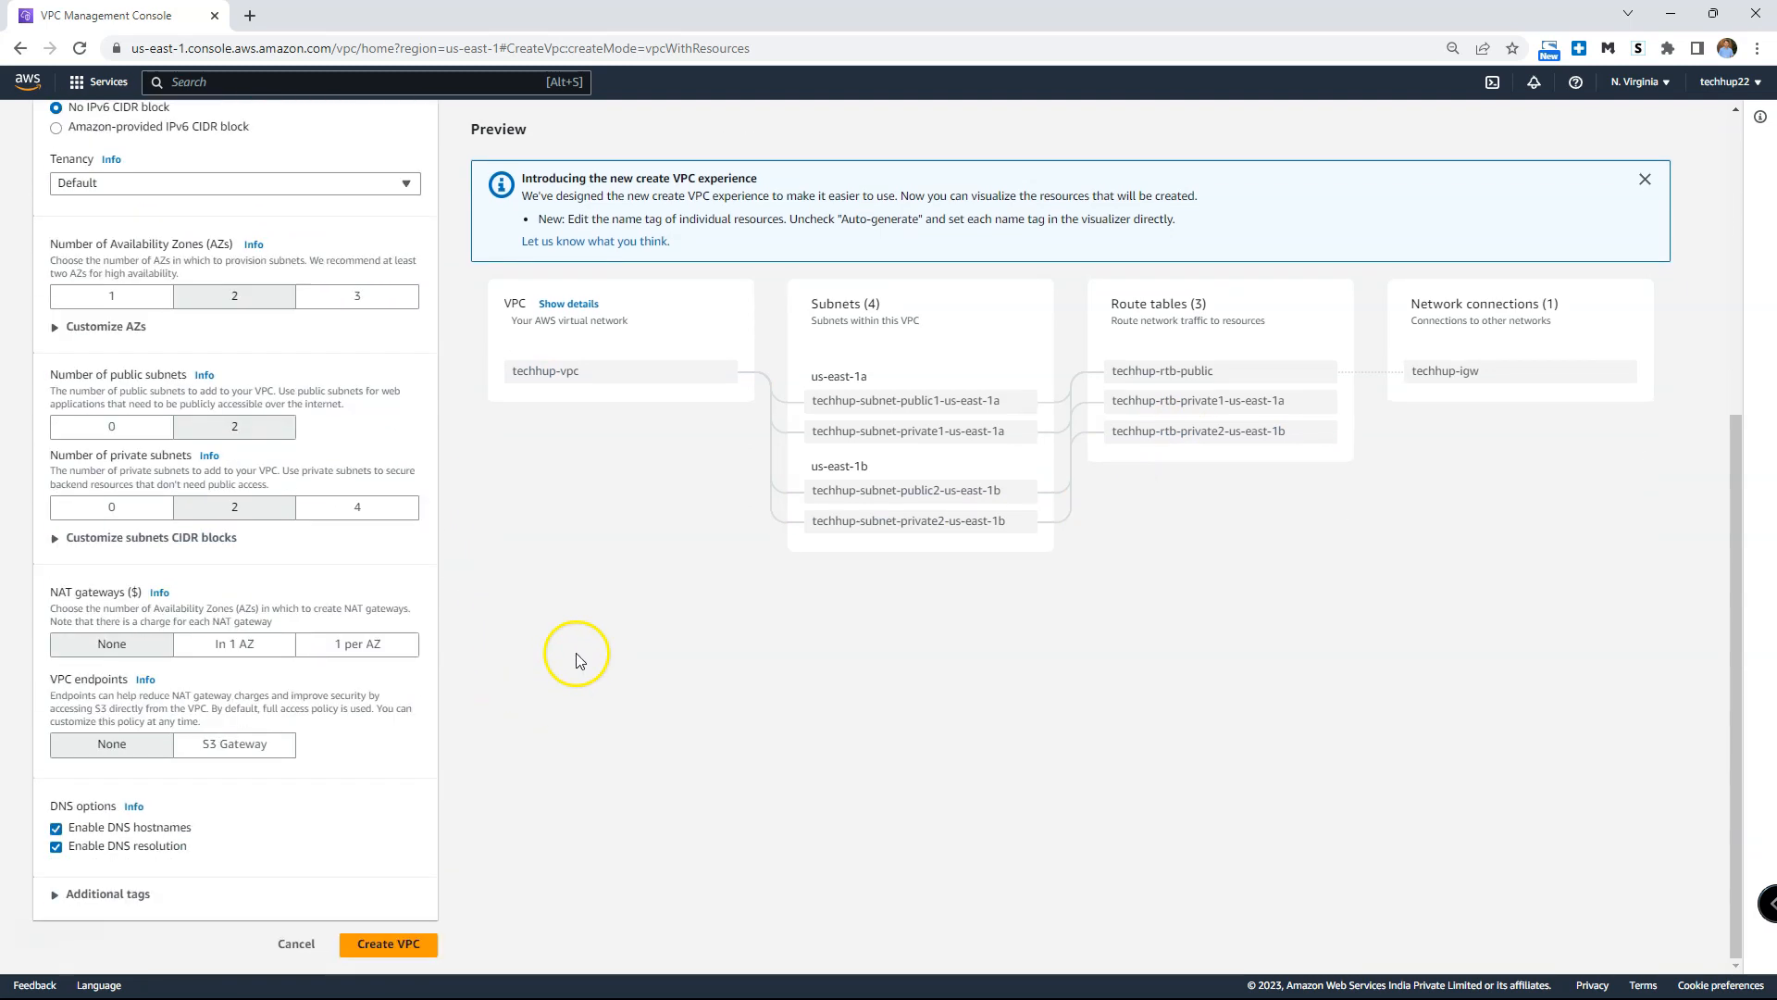
left_click(380, 946)
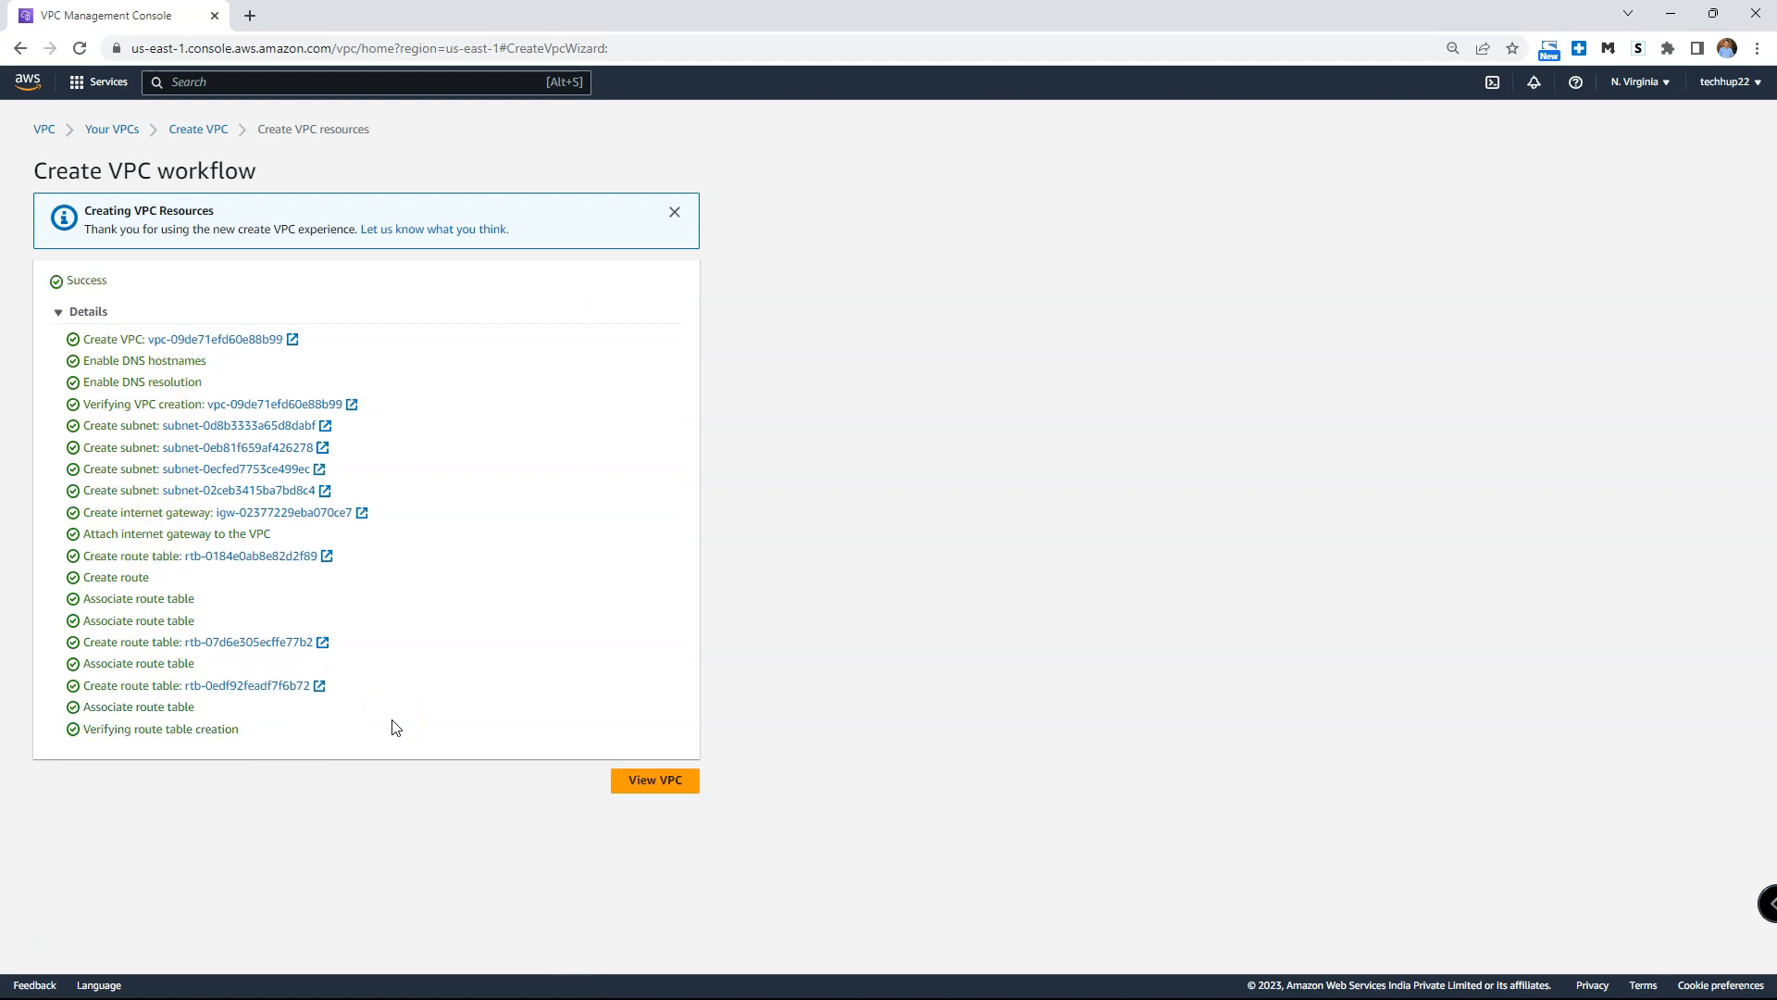
left_click(668, 783)
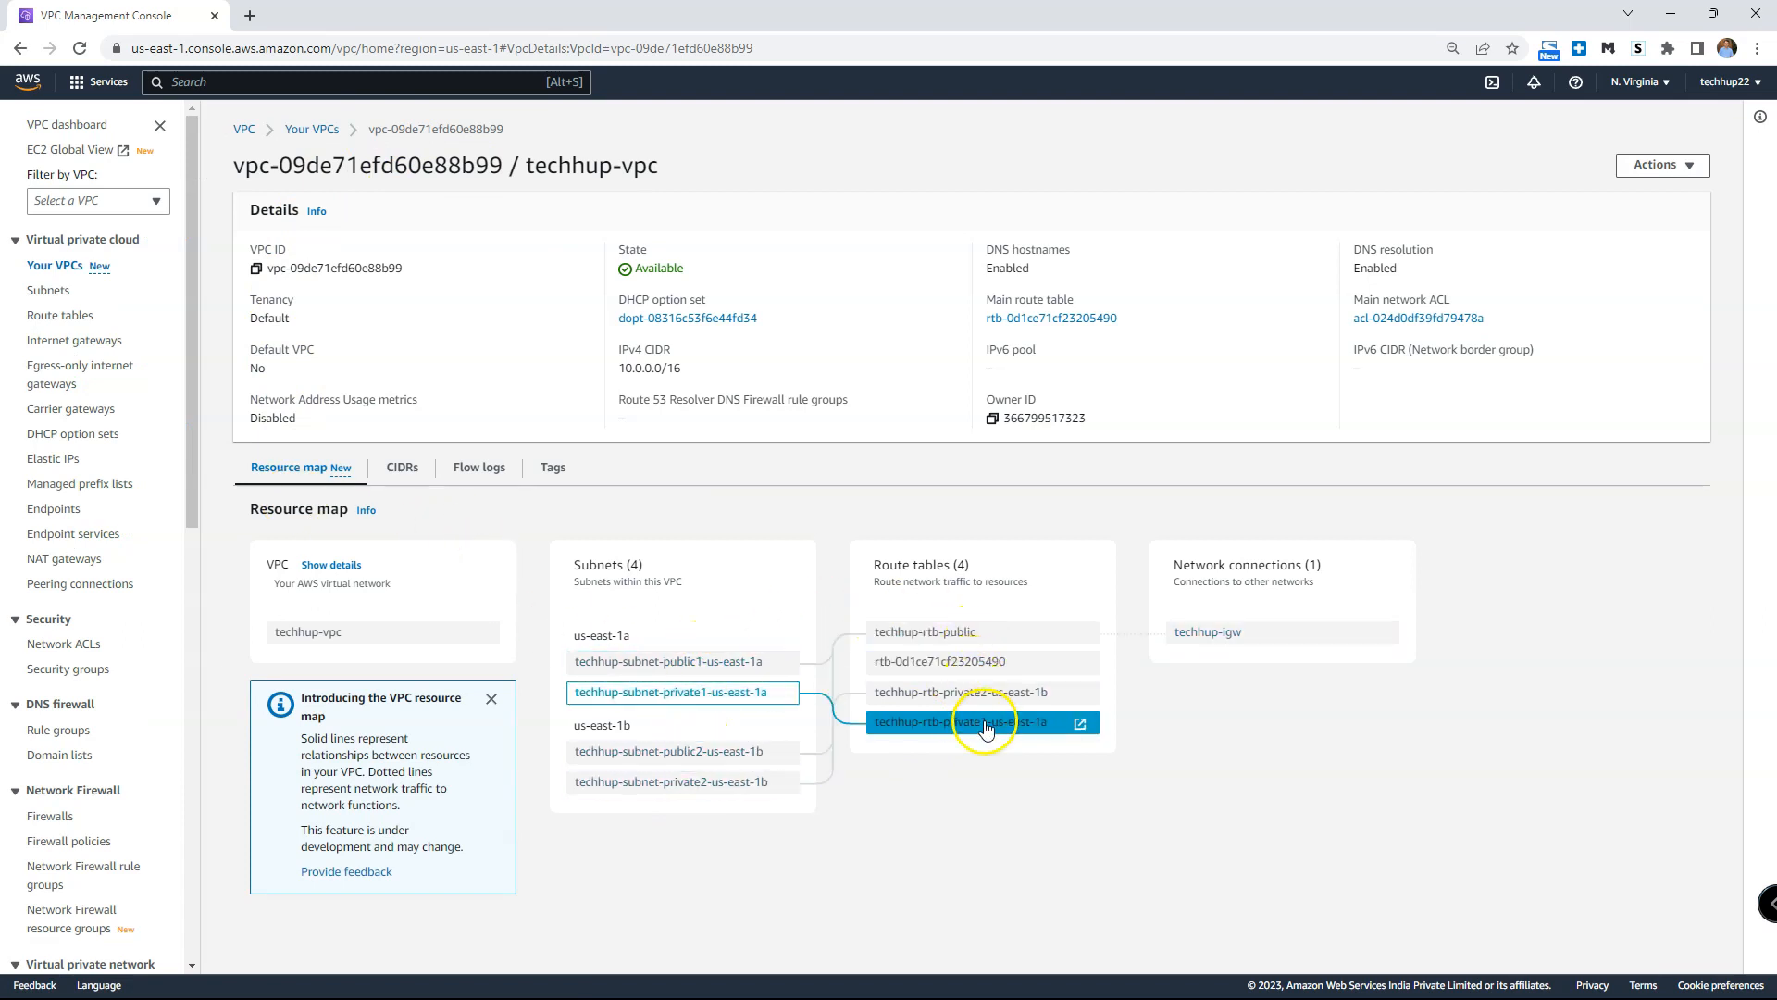
- Reopen techhup-vpc from the list of VPCs and review its resource map
left_click(61, 268)
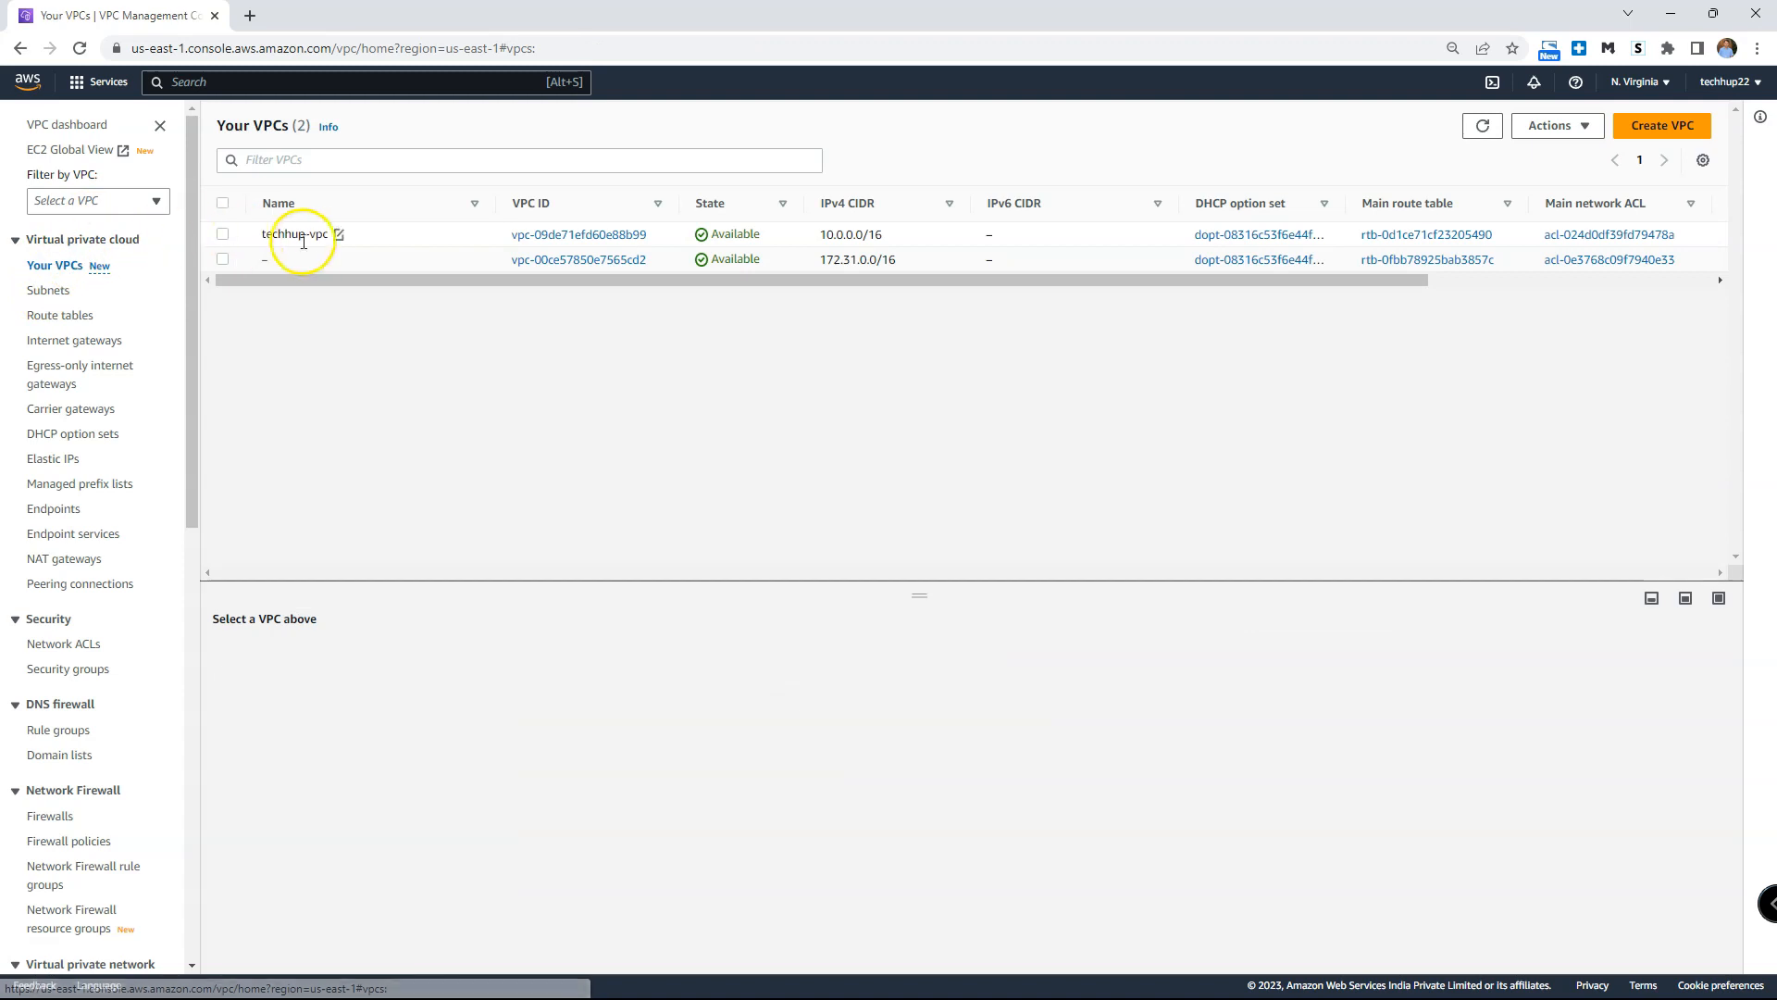
left_click(581, 243)
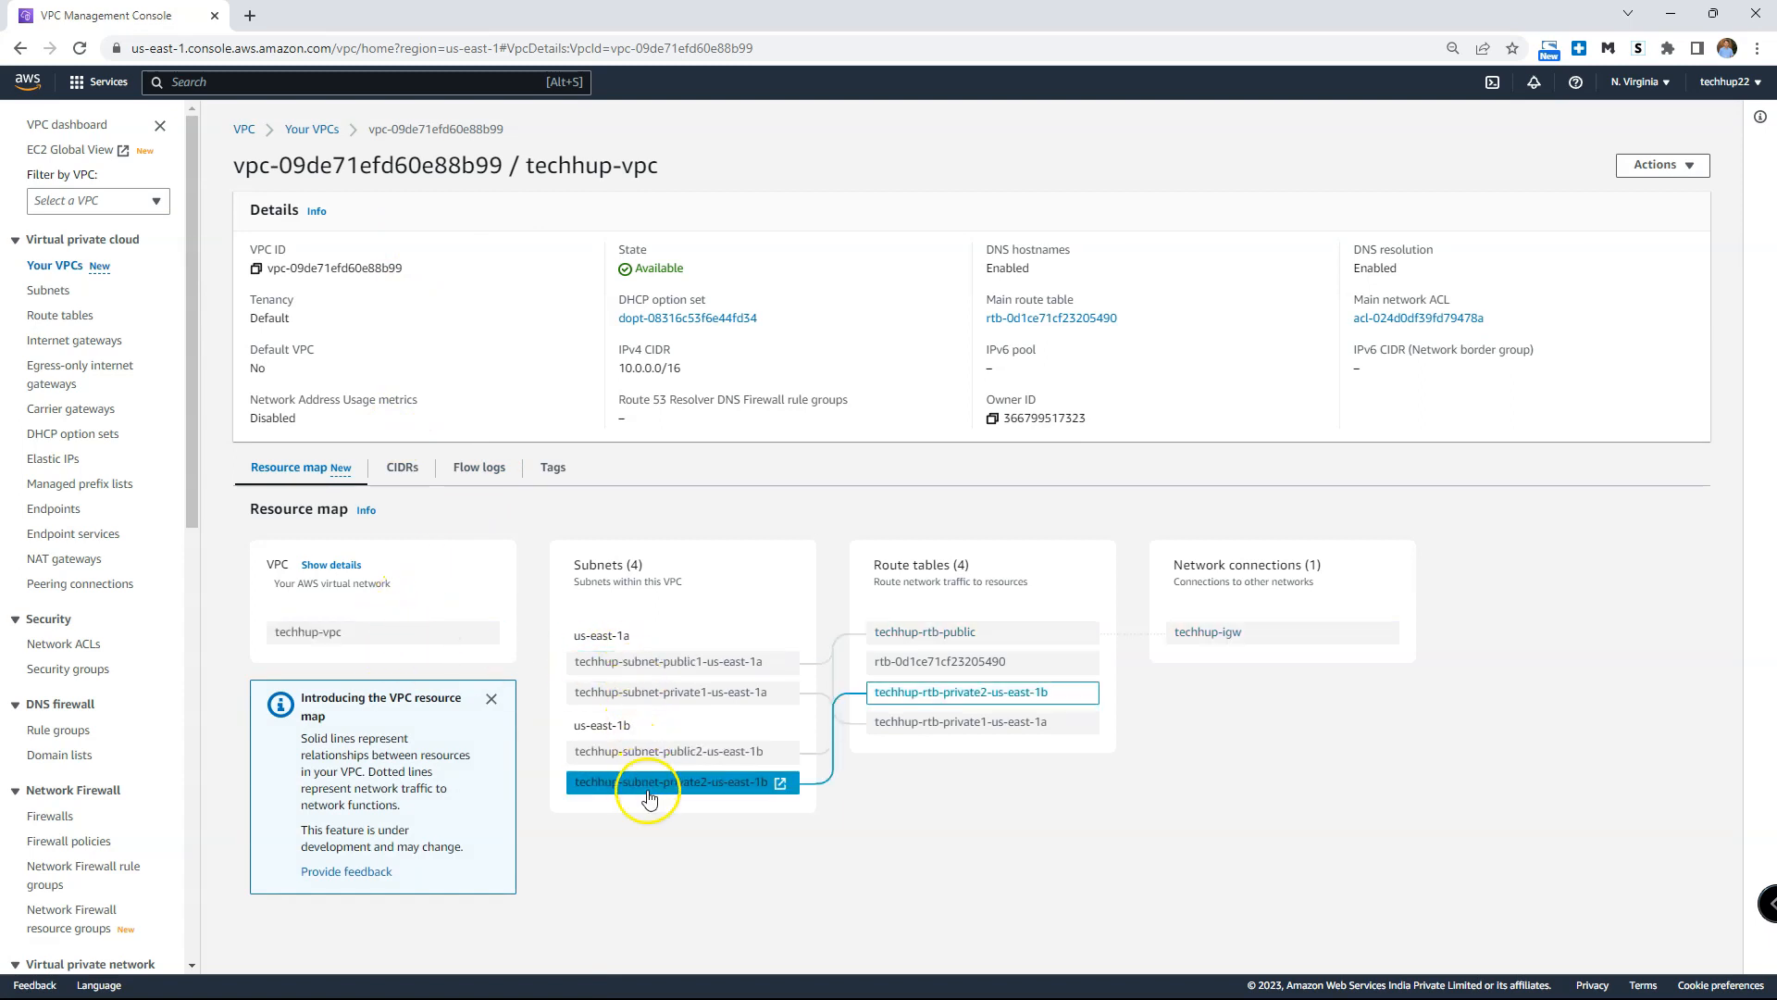
- Open techhup-subnet-private1-us-east-1a from the subnet list and examine the routes in its route table
left_click(48, 290)
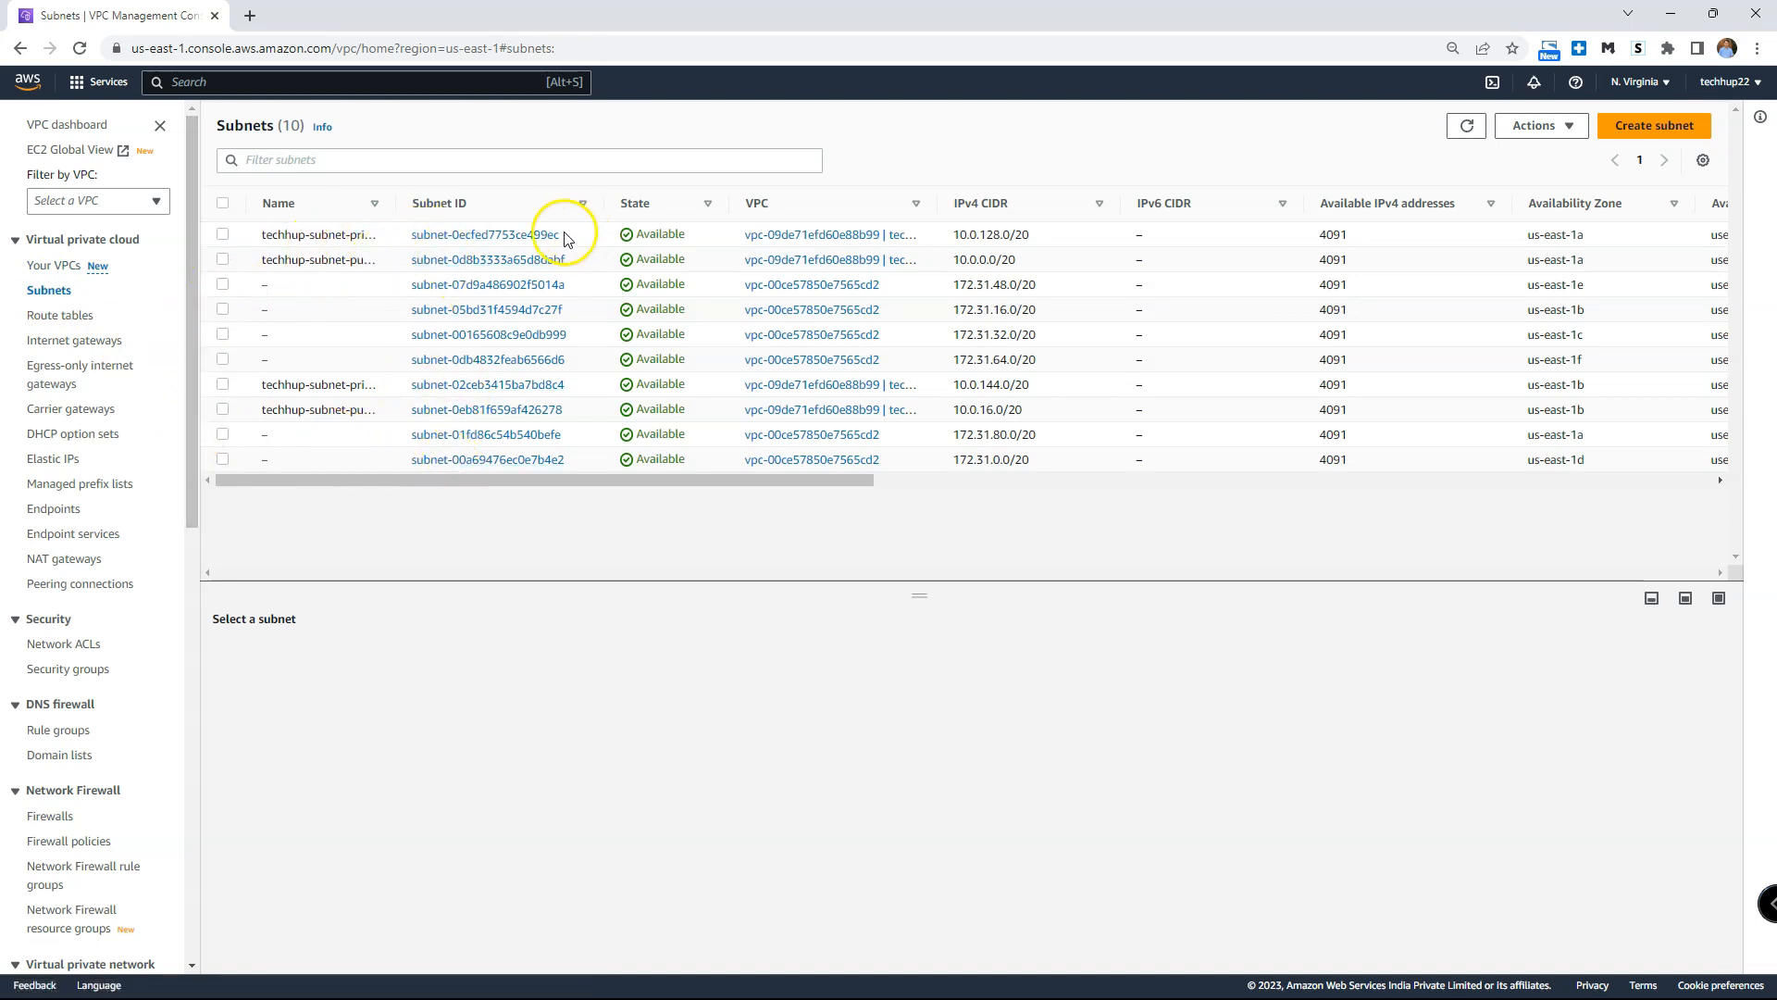
left_click(452, 237)
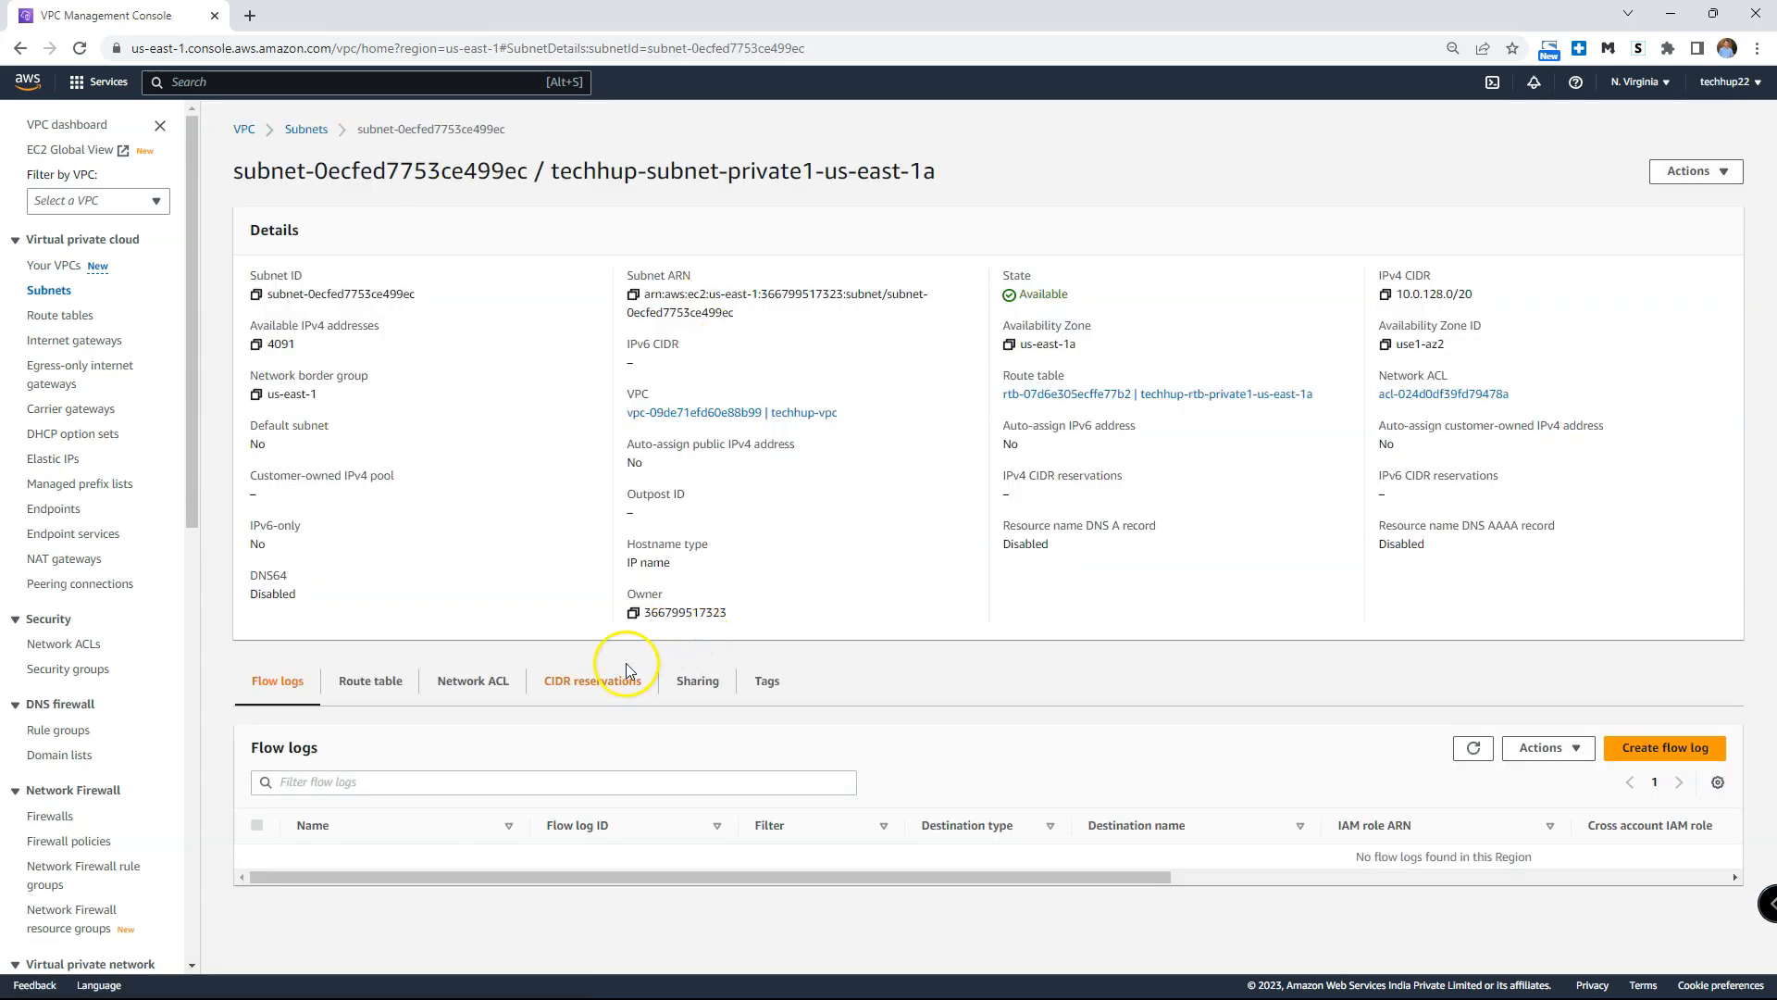
left_click(370, 681)
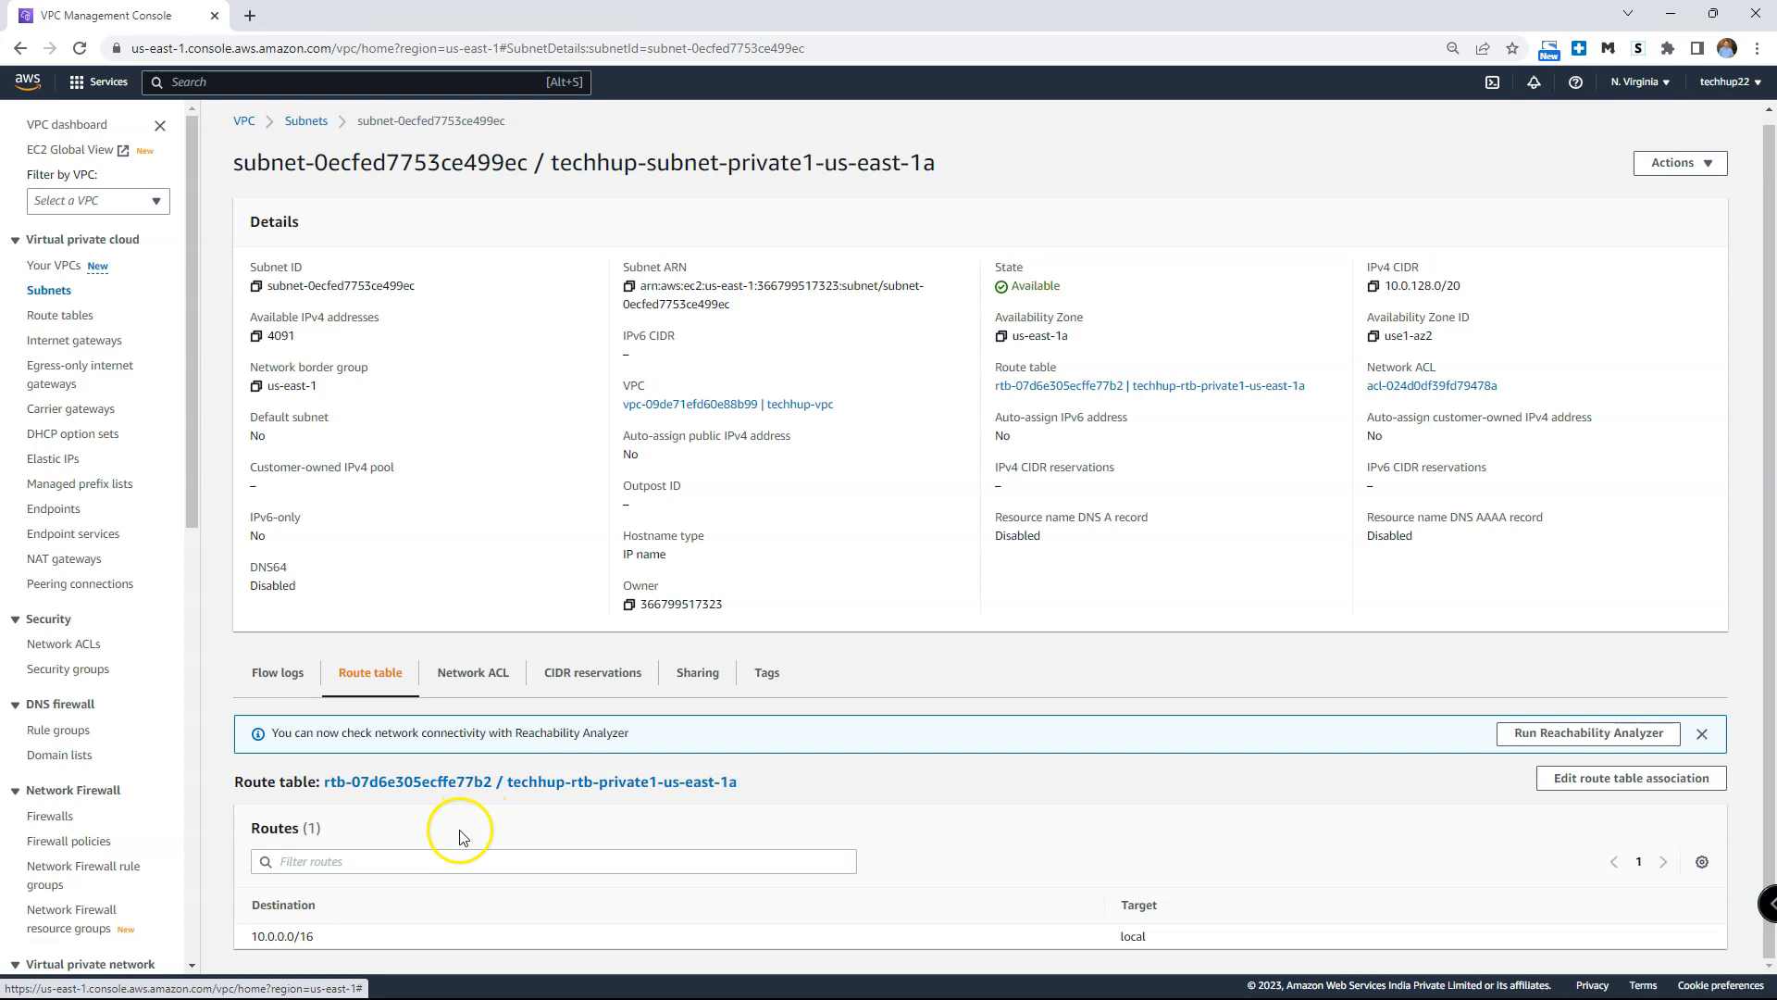
left_click_drag(267, 935, 1367, 944)
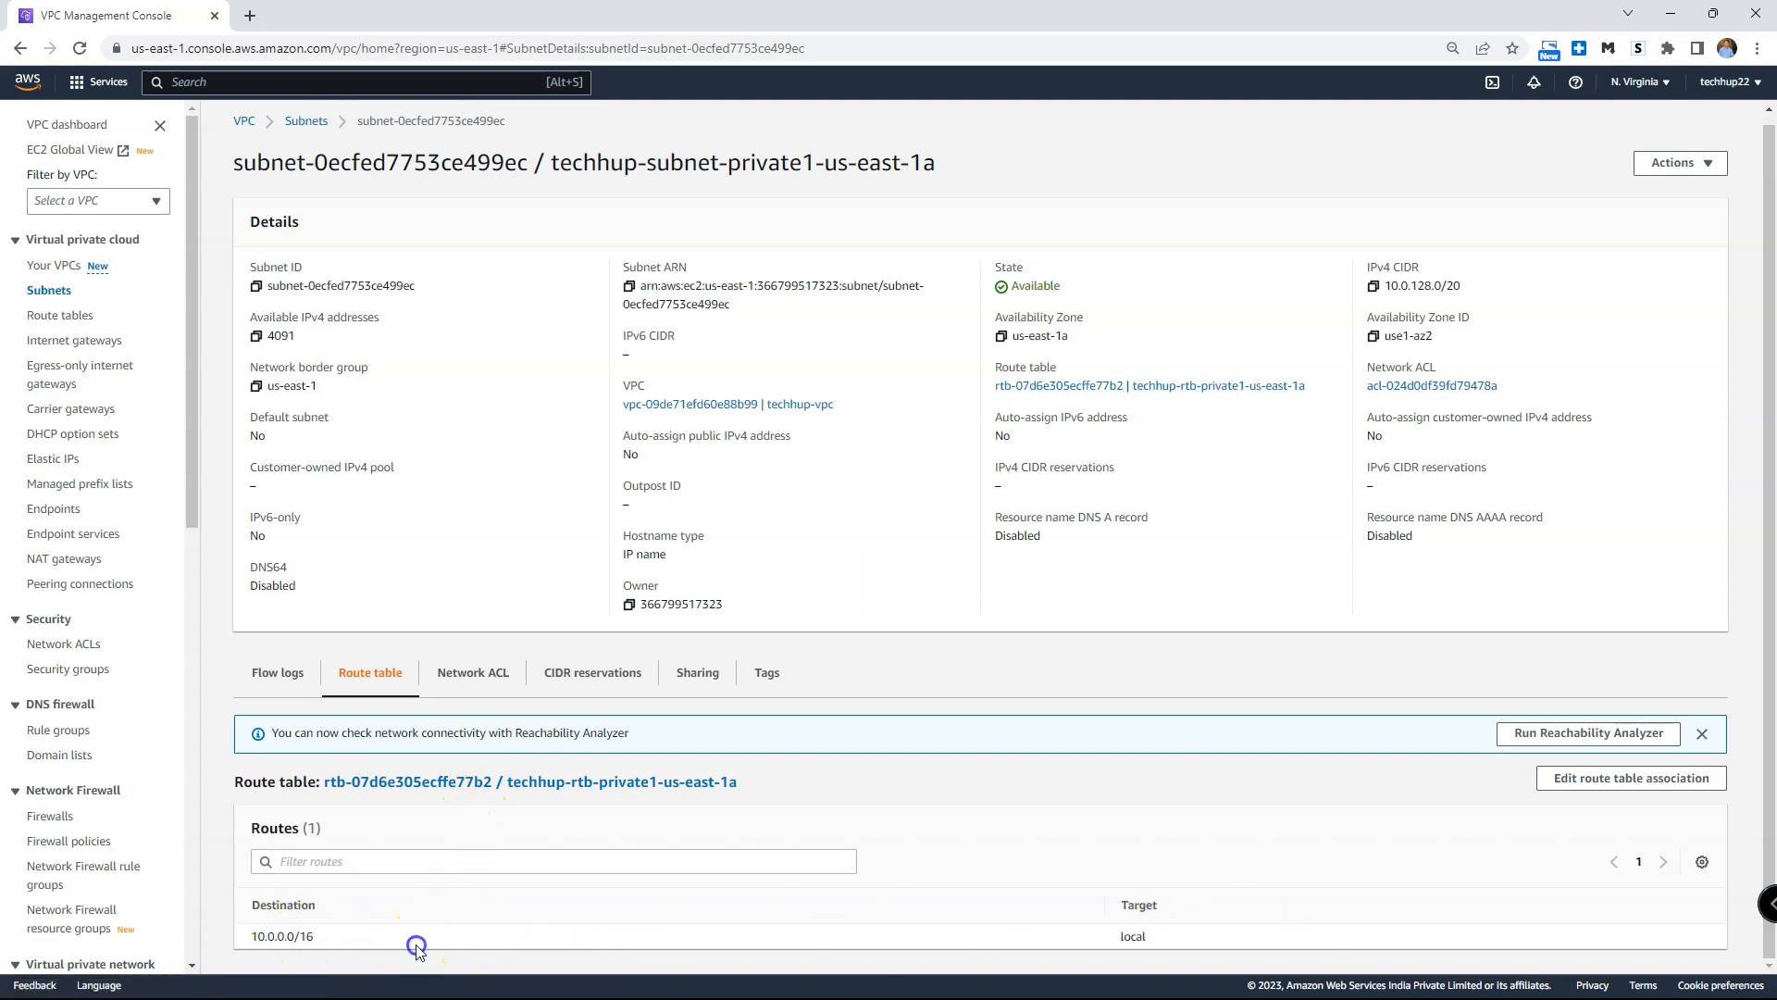
left_click_drag(757, 163, 801, 162)
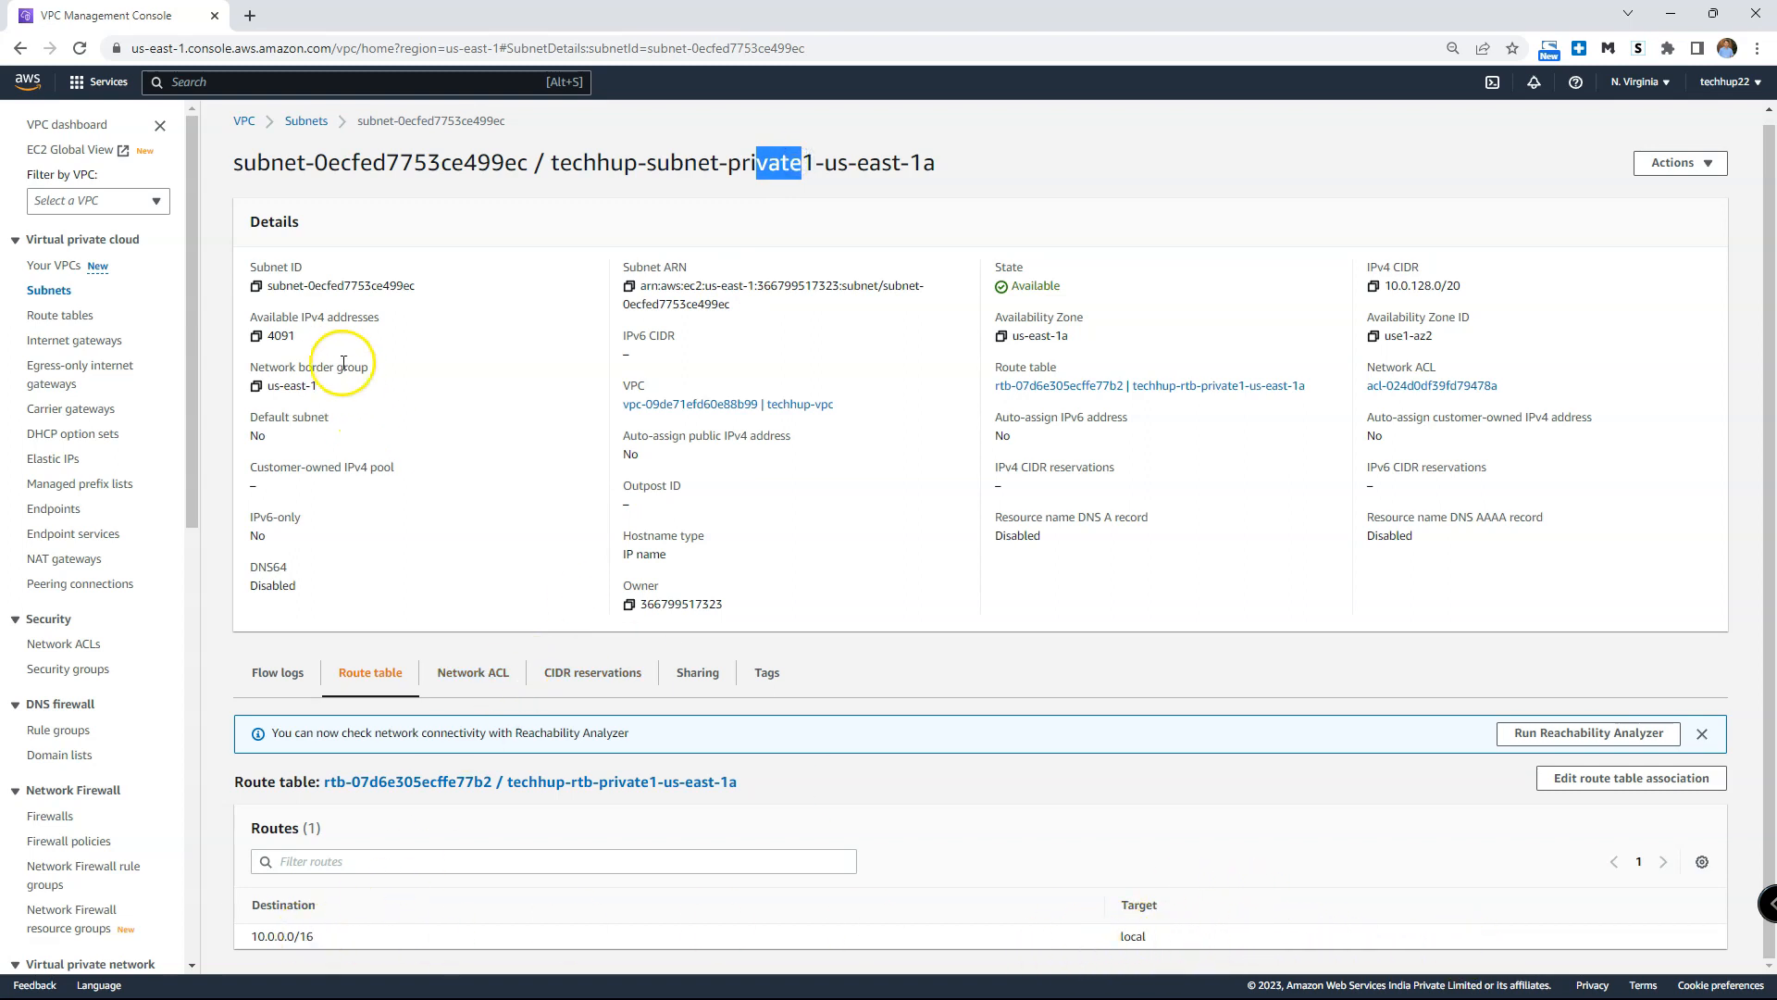
- Examine the route table of techhup-subnet-public1-us-east-1a and open the internet gateway targeted by its 0.0.0.0/0 route
left_click(48, 289)
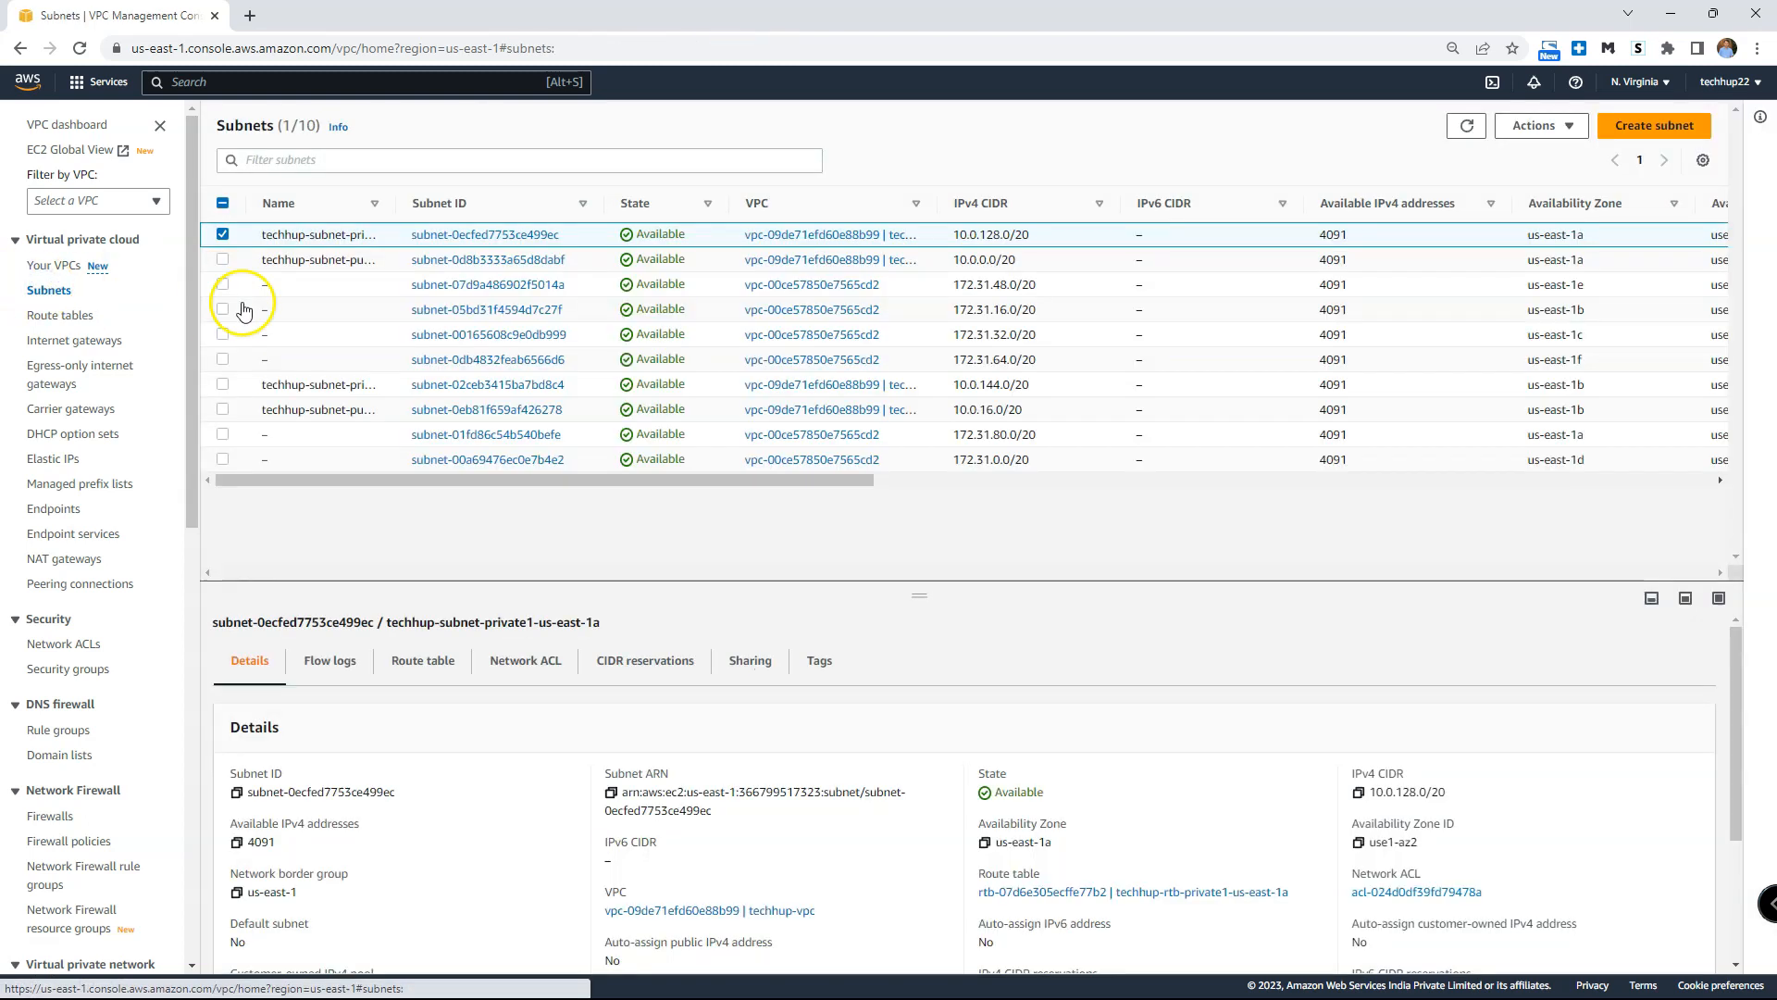
left_click(469, 262)
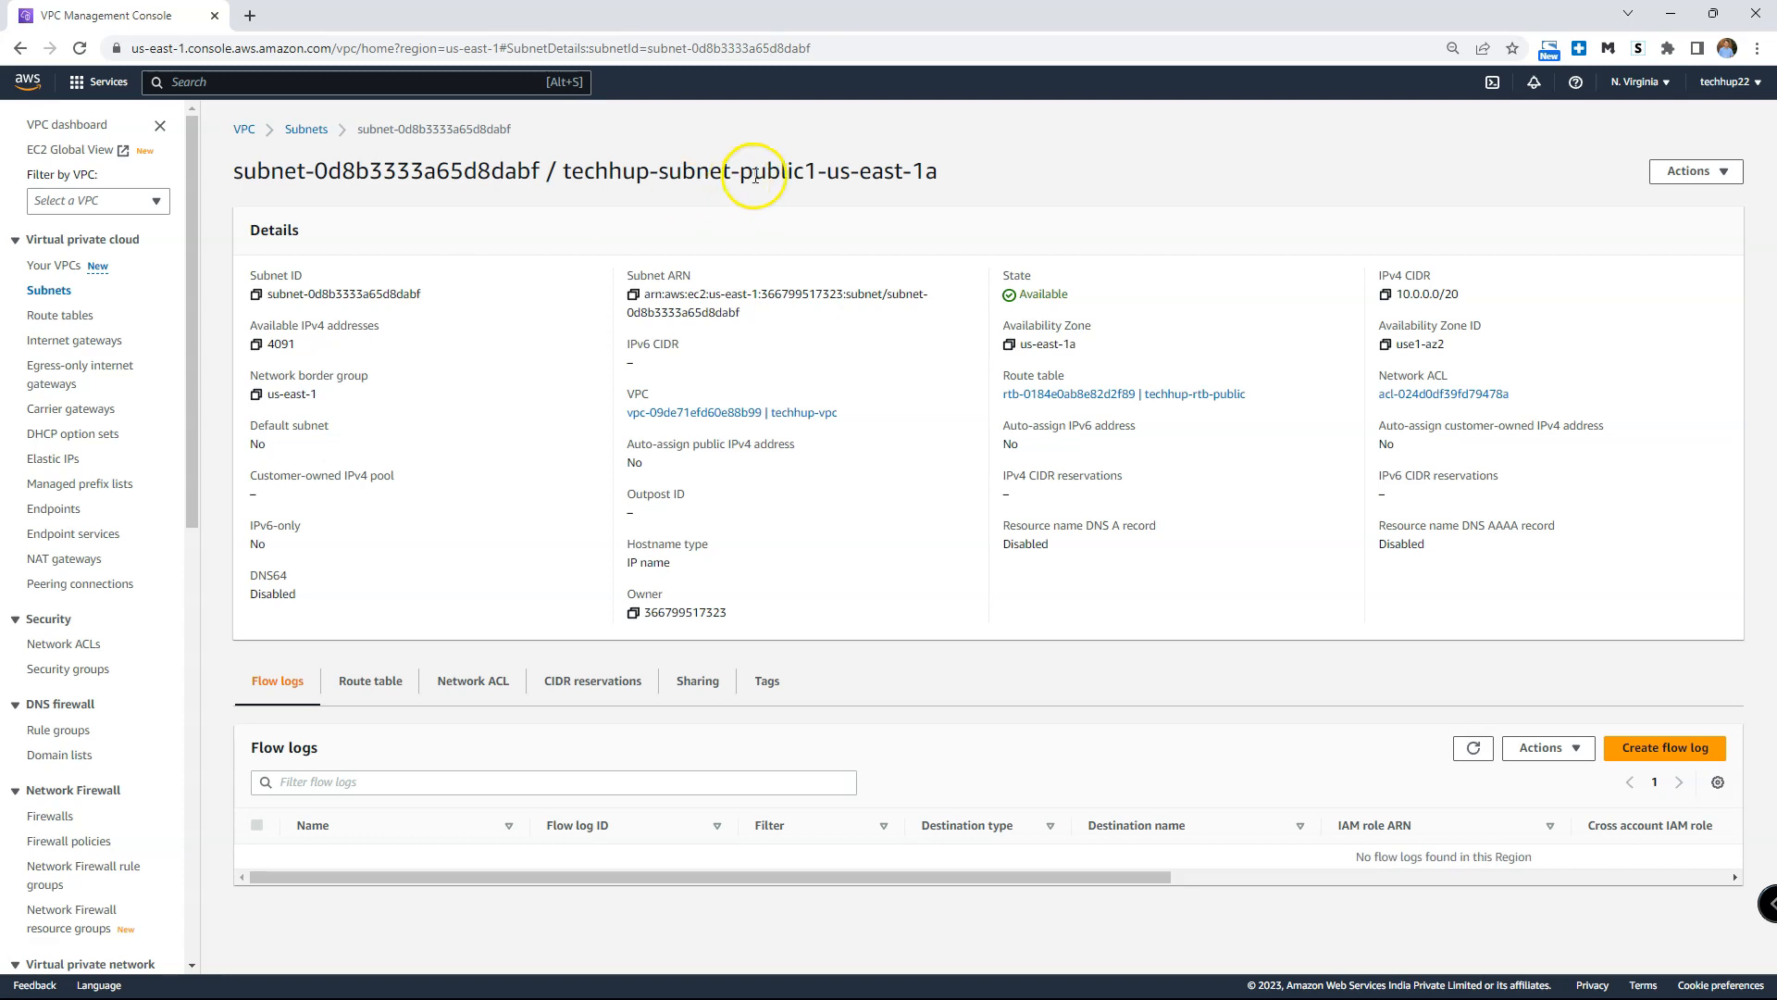
left_click_drag(755, 176, 817, 176)
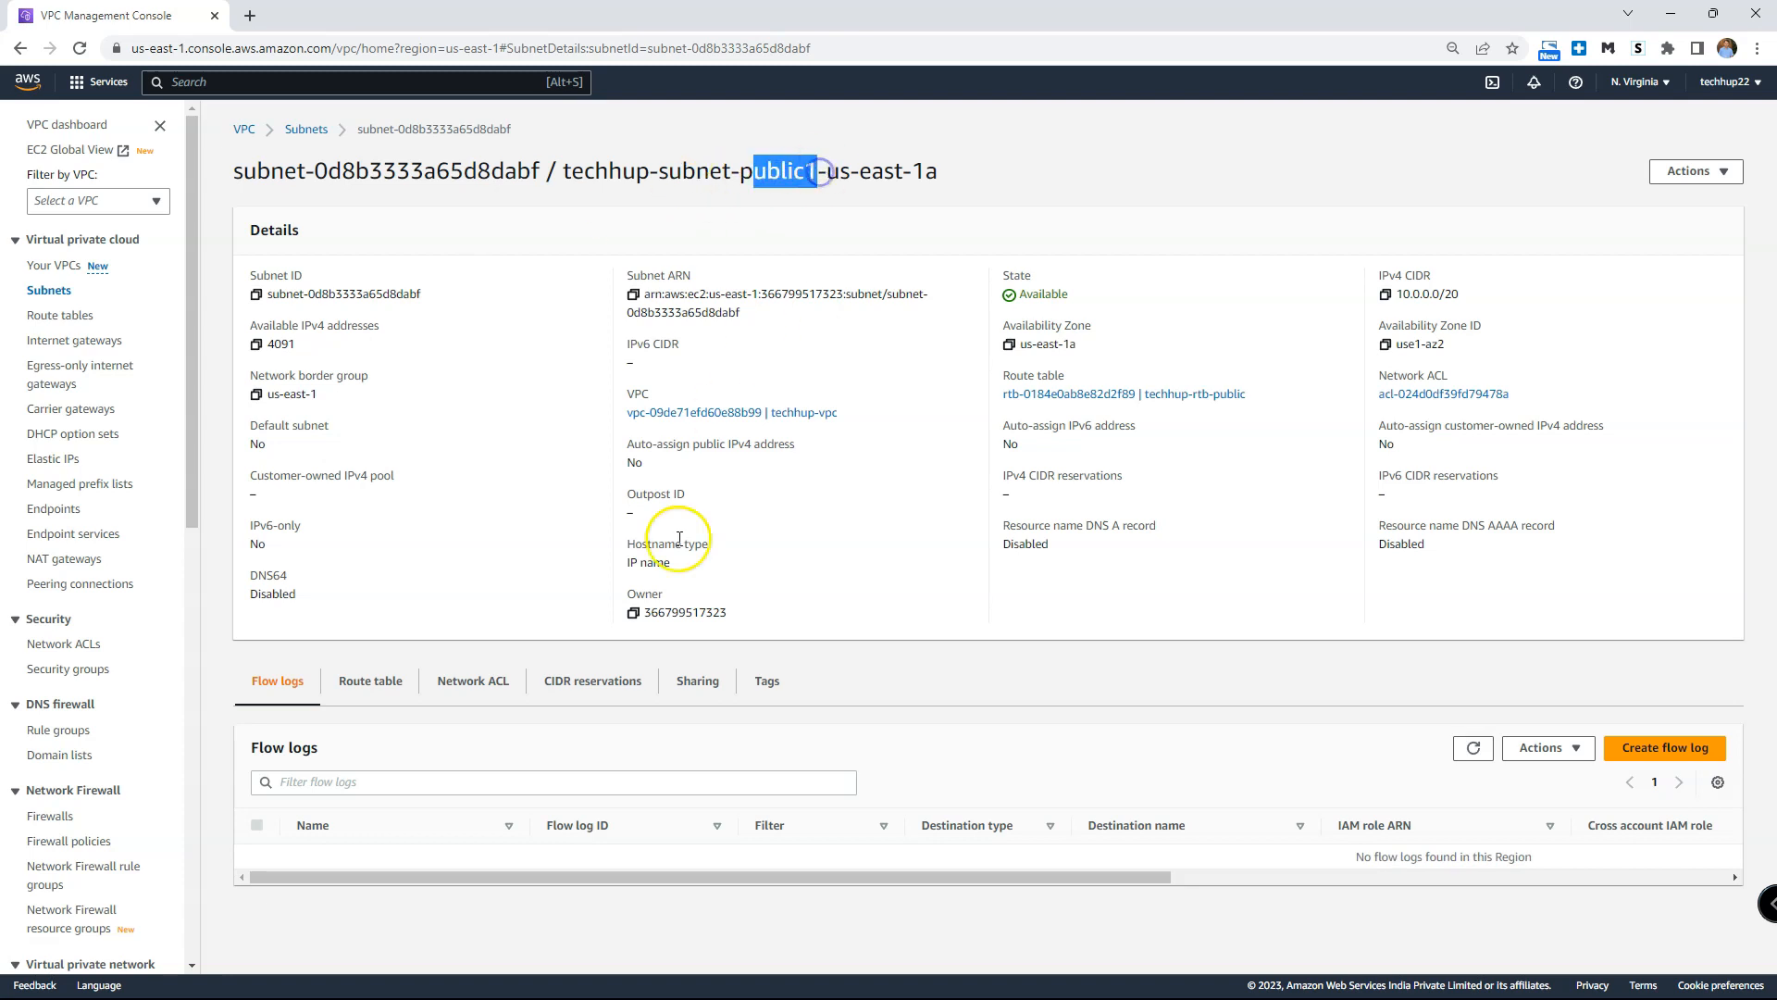
left_click(370, 689)
scroll(614, 707, "down", 1)
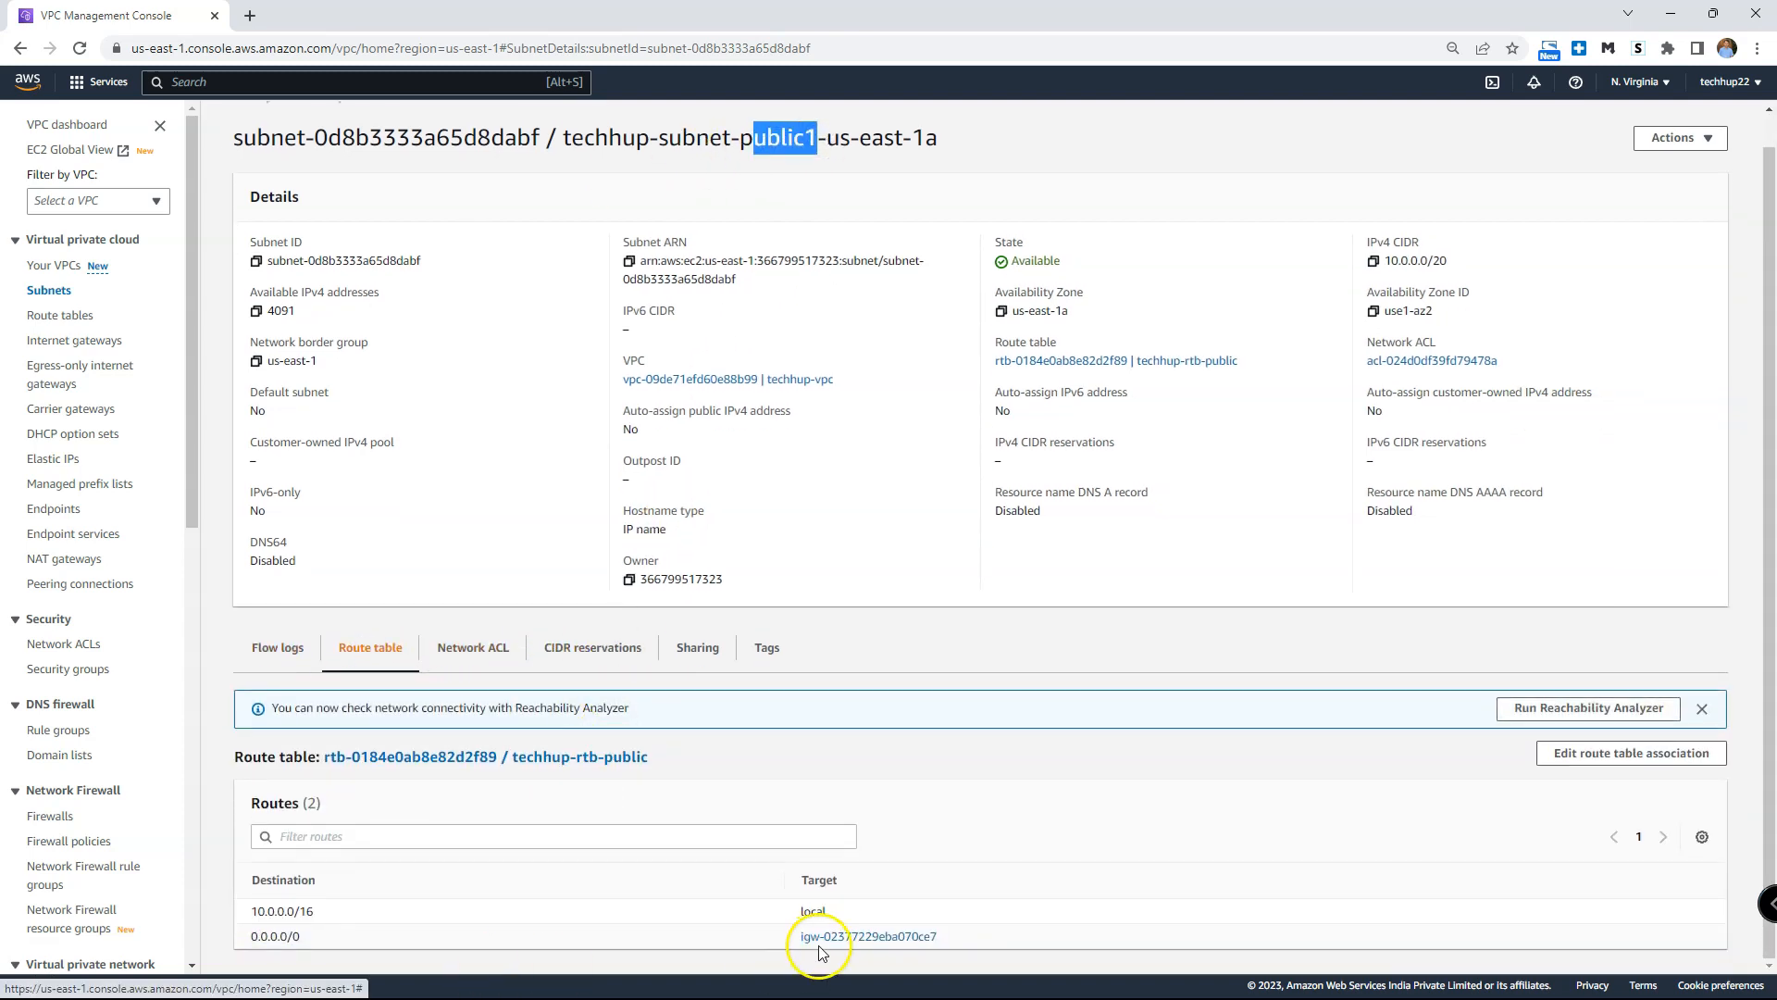
left_click(868, 938)
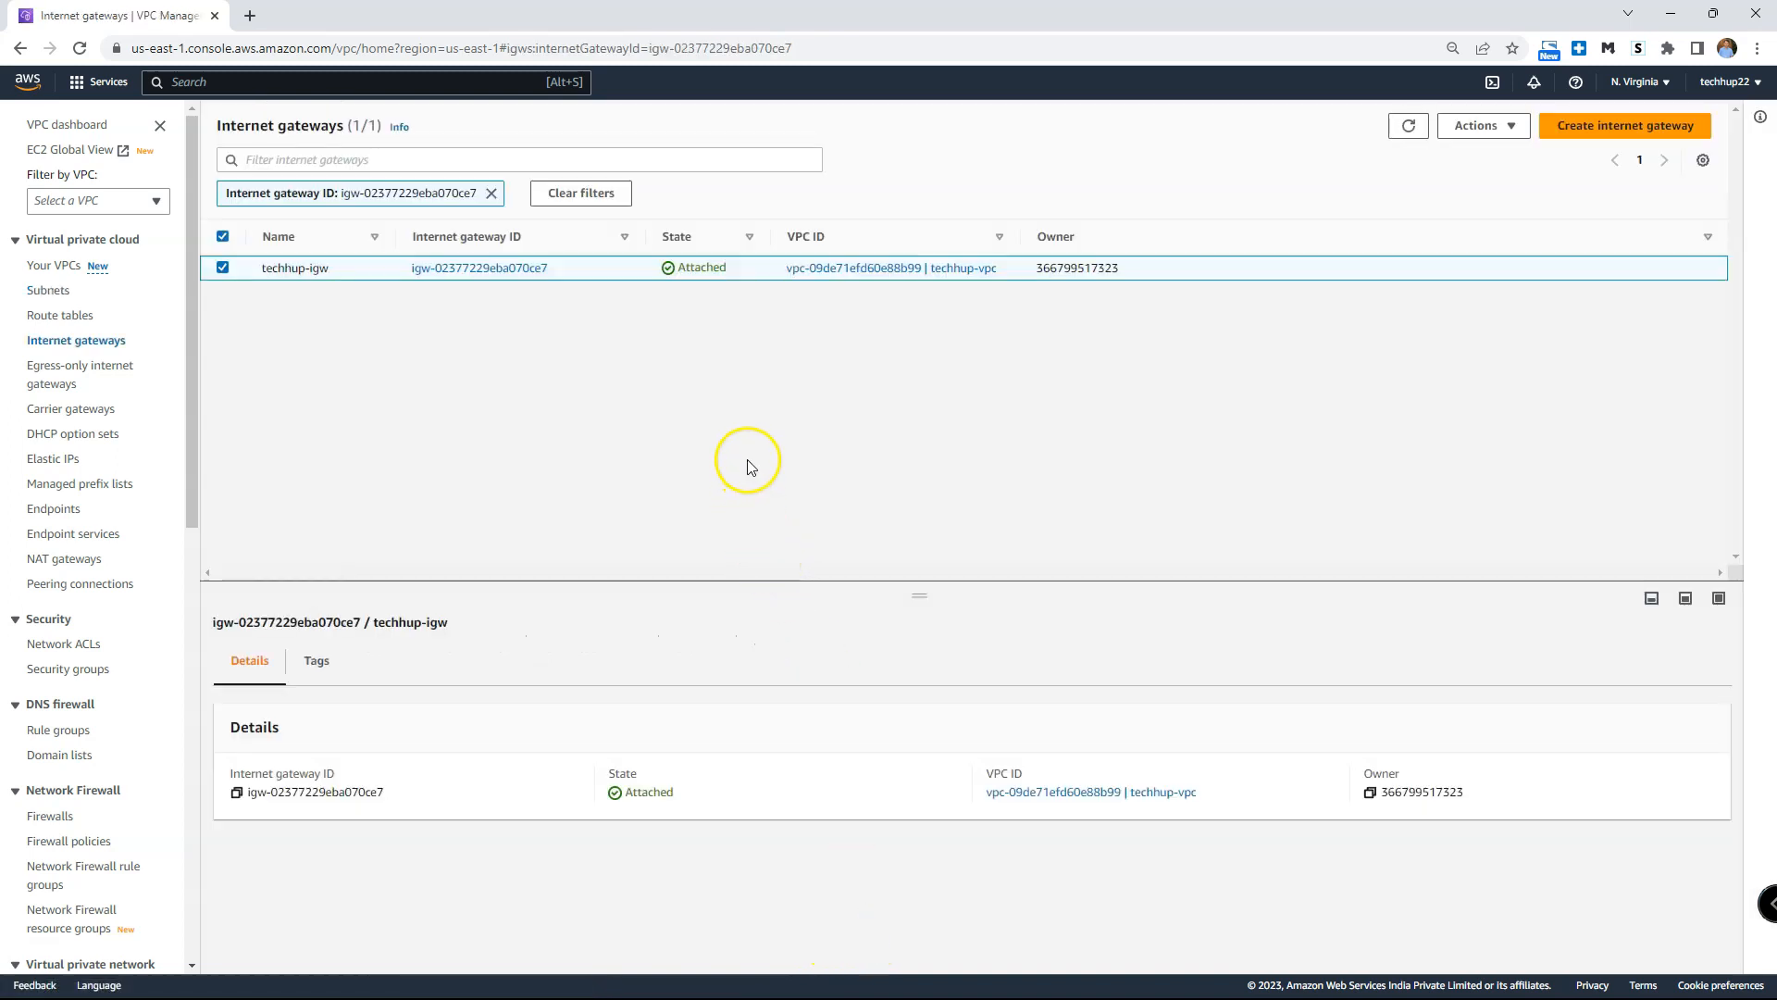